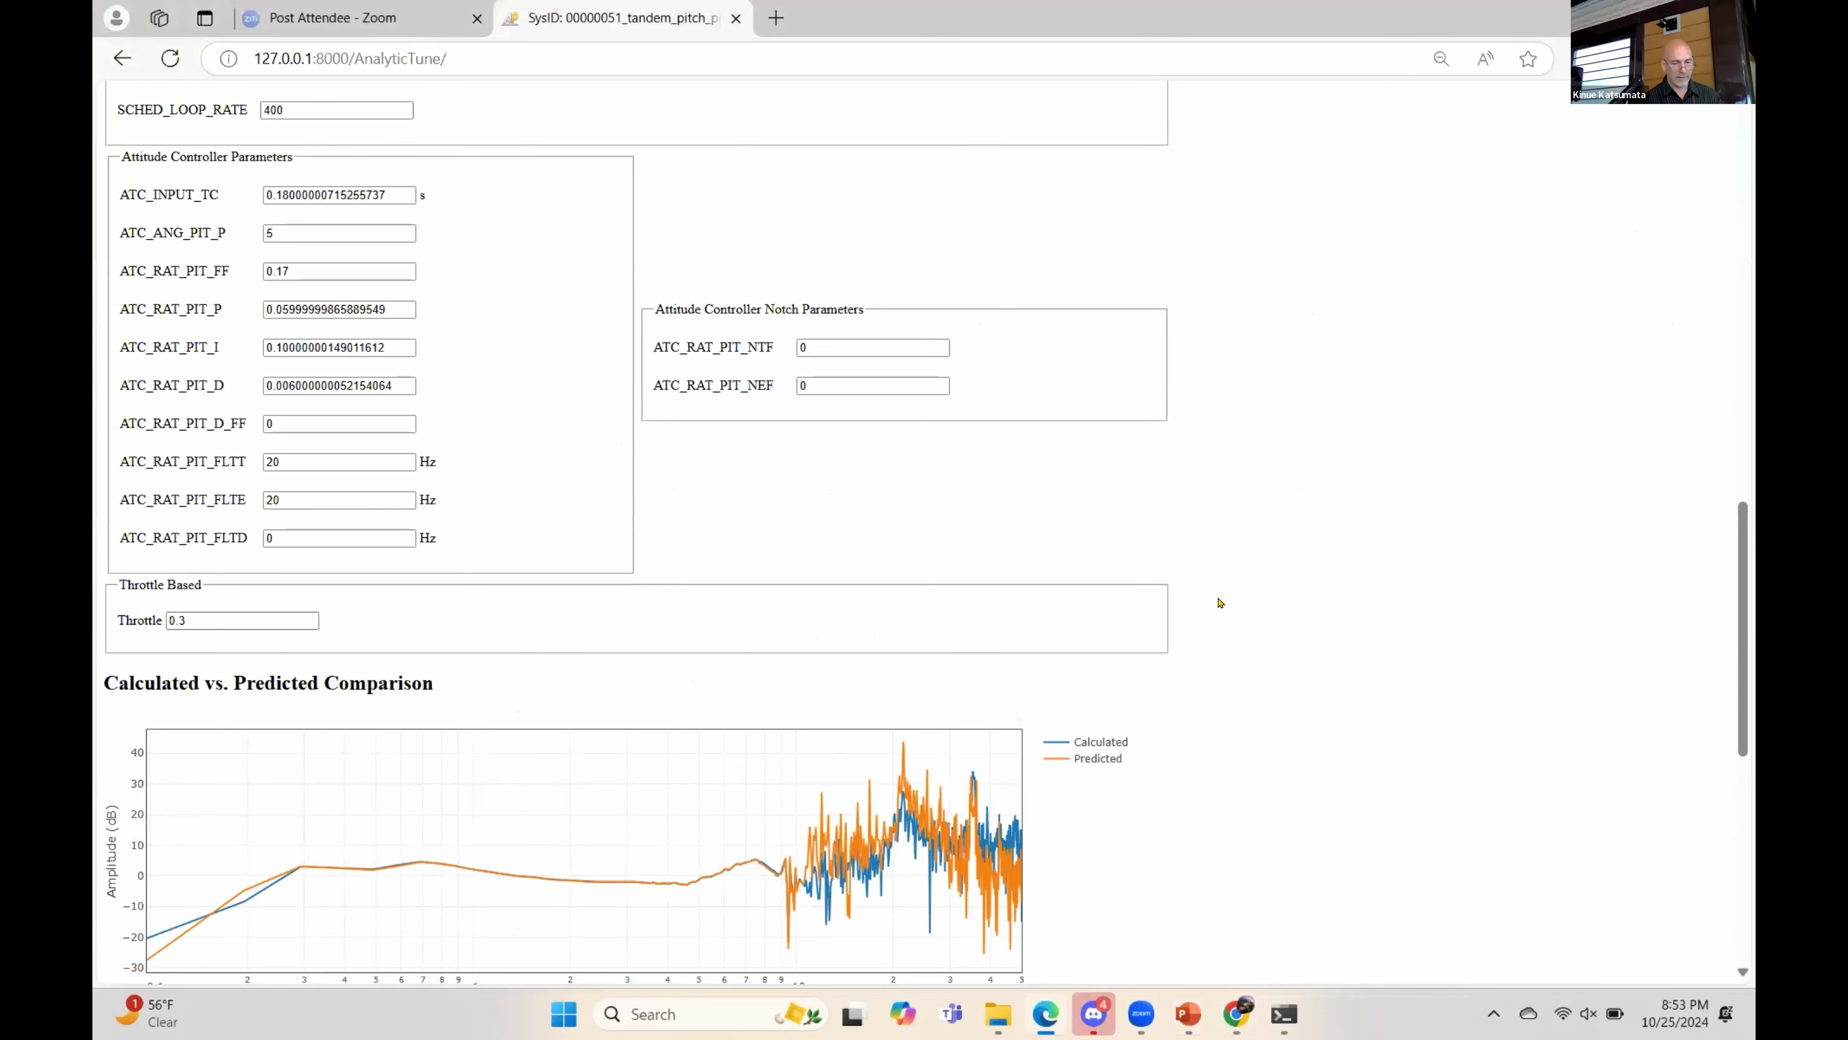
- Review the flight data, notch filter and attitude controller settings, and the calculated vs. predicted comparison plots for the pitch axis
scroll(1058, 493, up, 15)
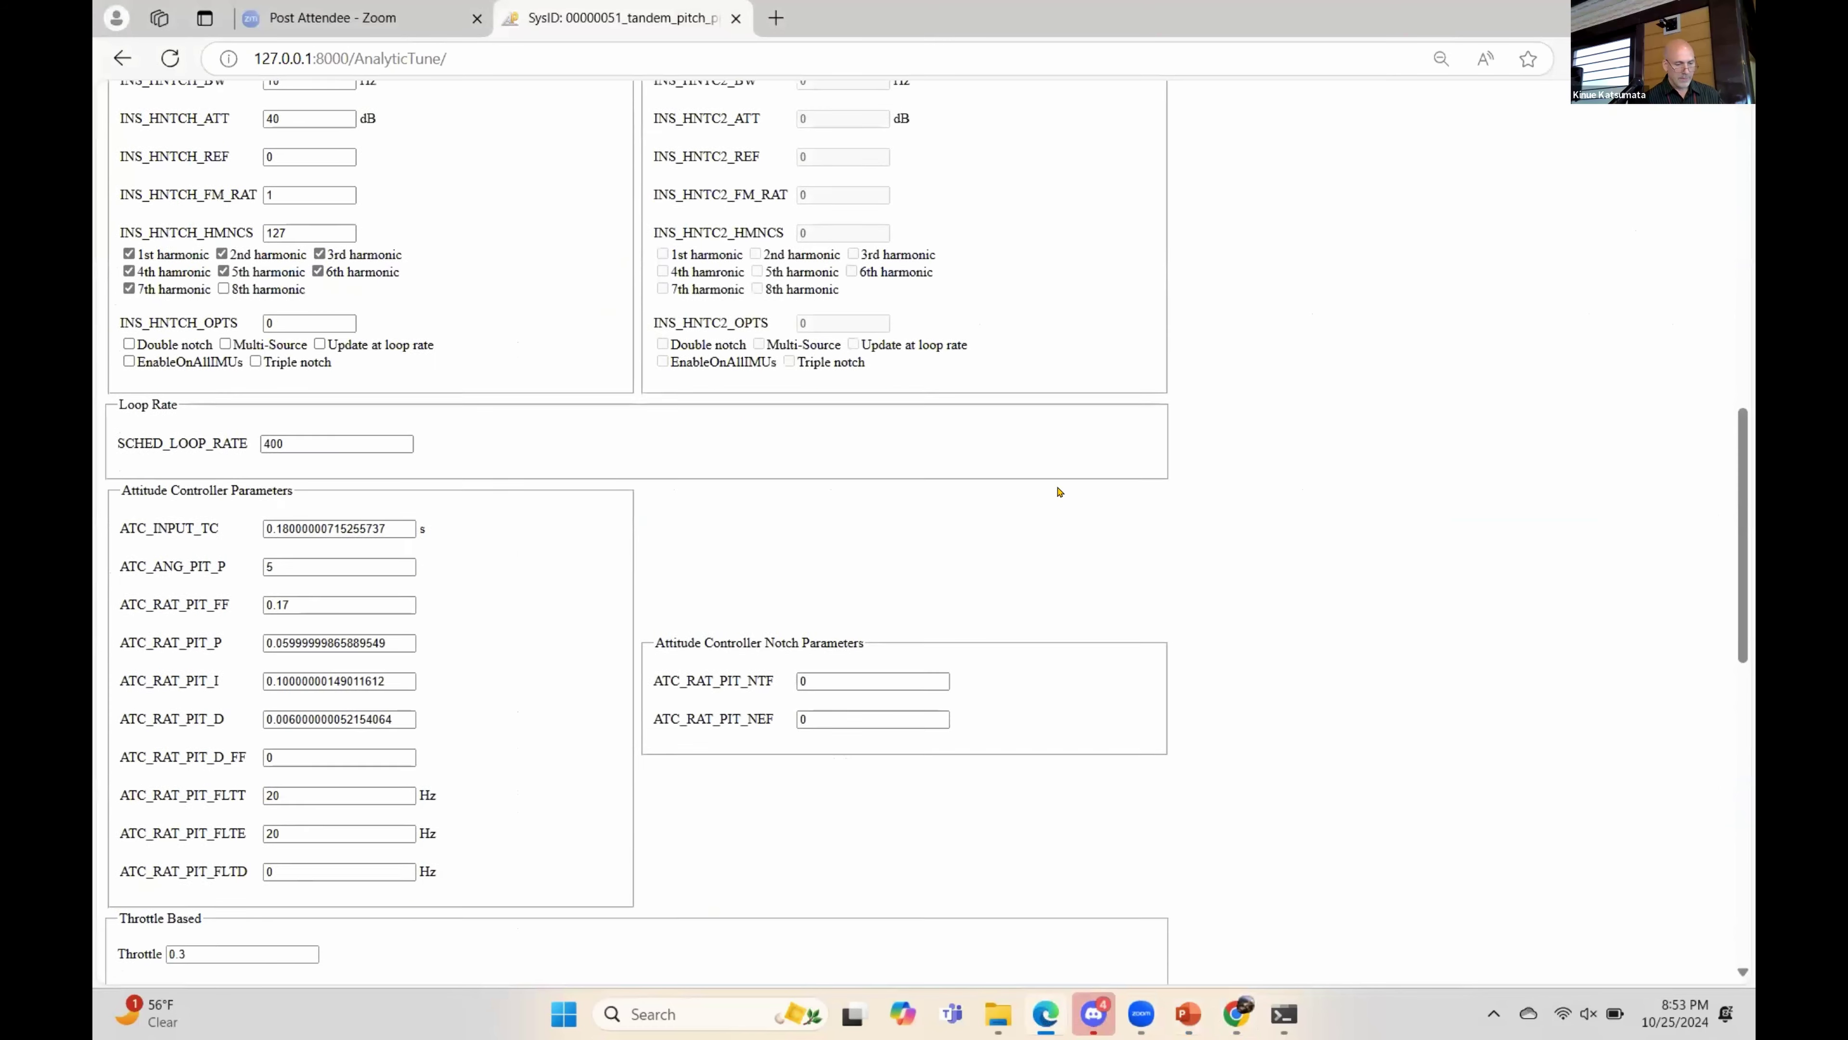
scroll(1059, 492, up, 2)
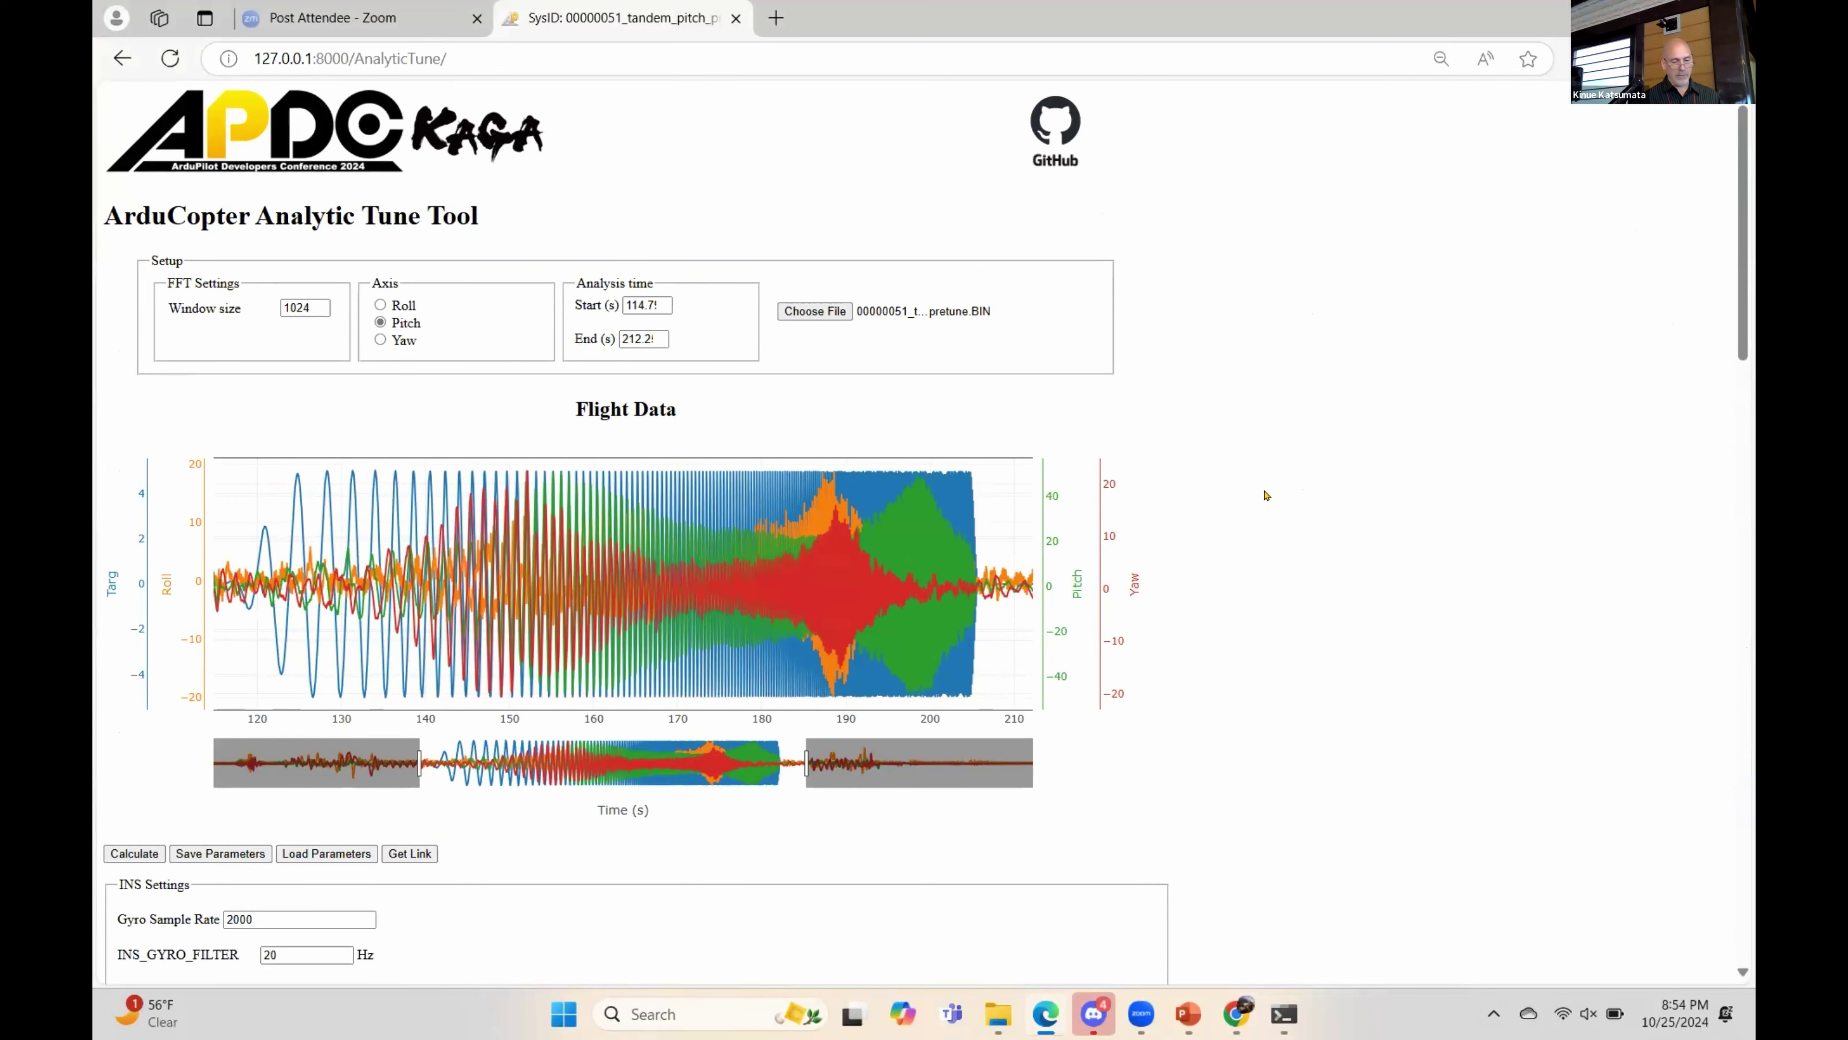
scroll(1265, 495, down, 3)
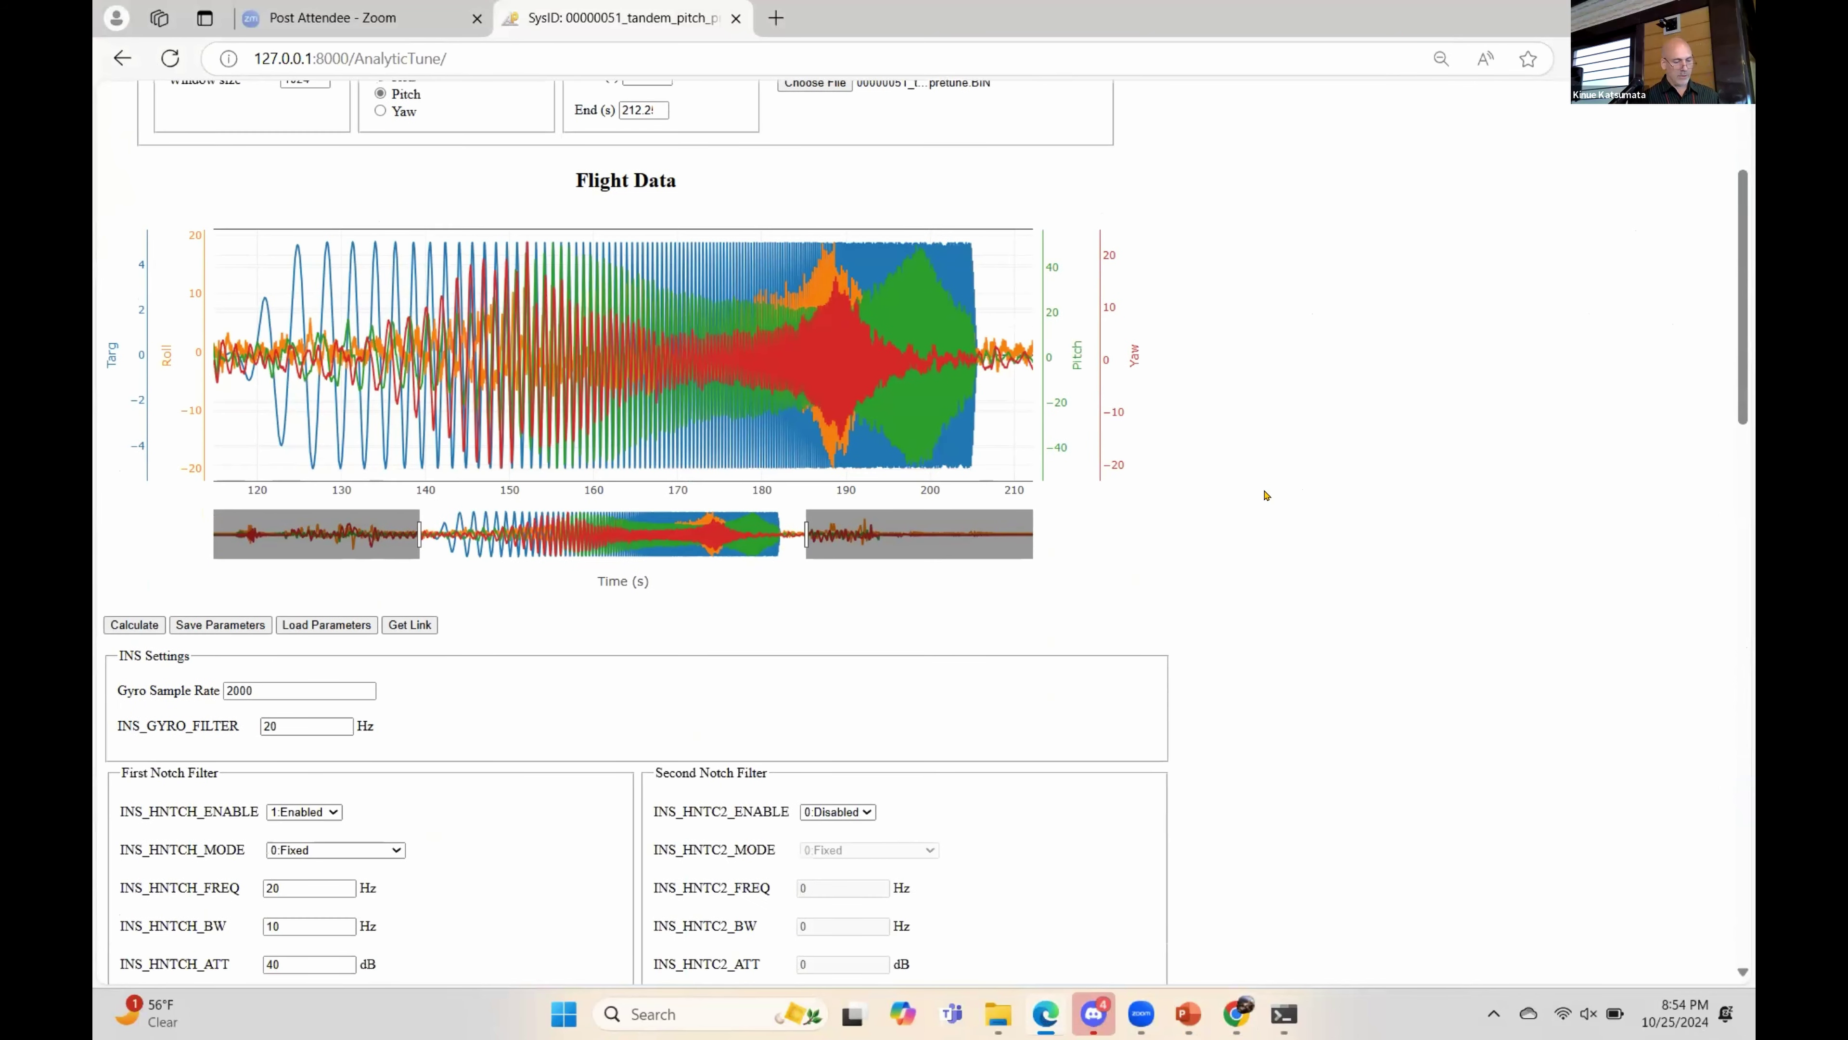
scroll(1265, 495, down, 3)
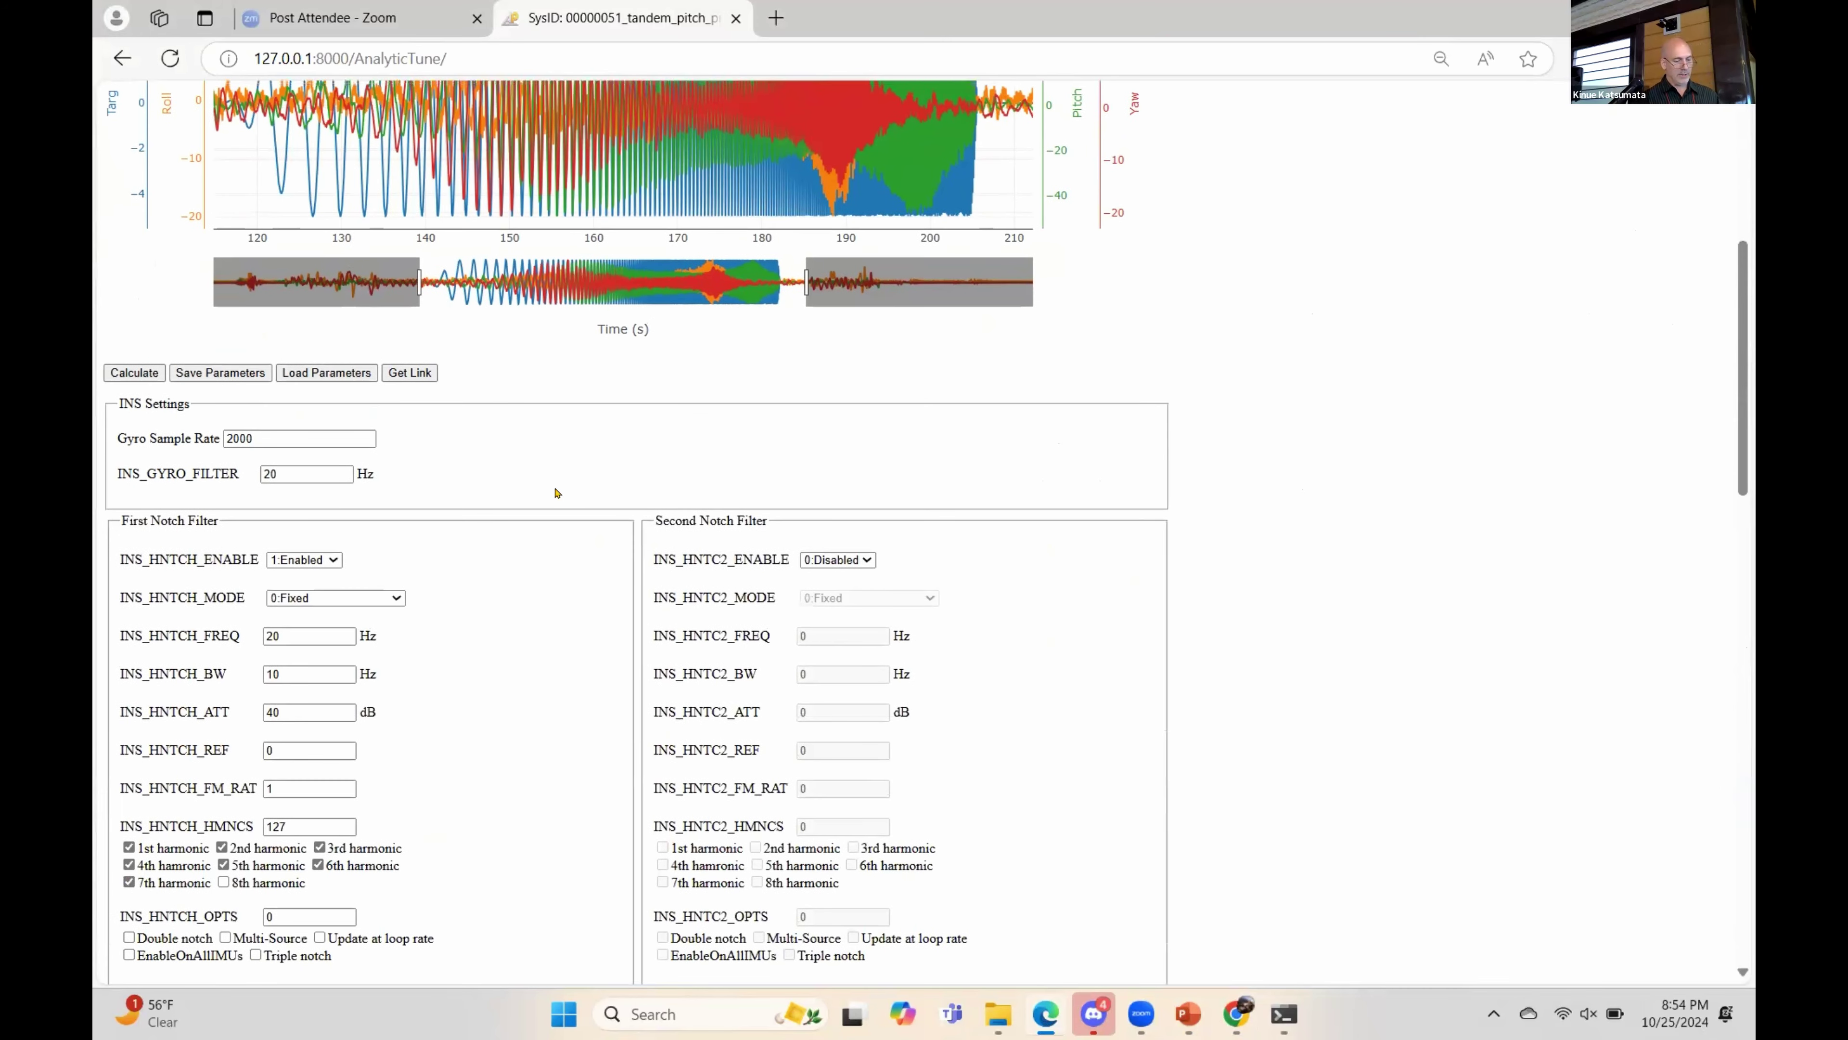
scroll(1059, 626, down, 3)
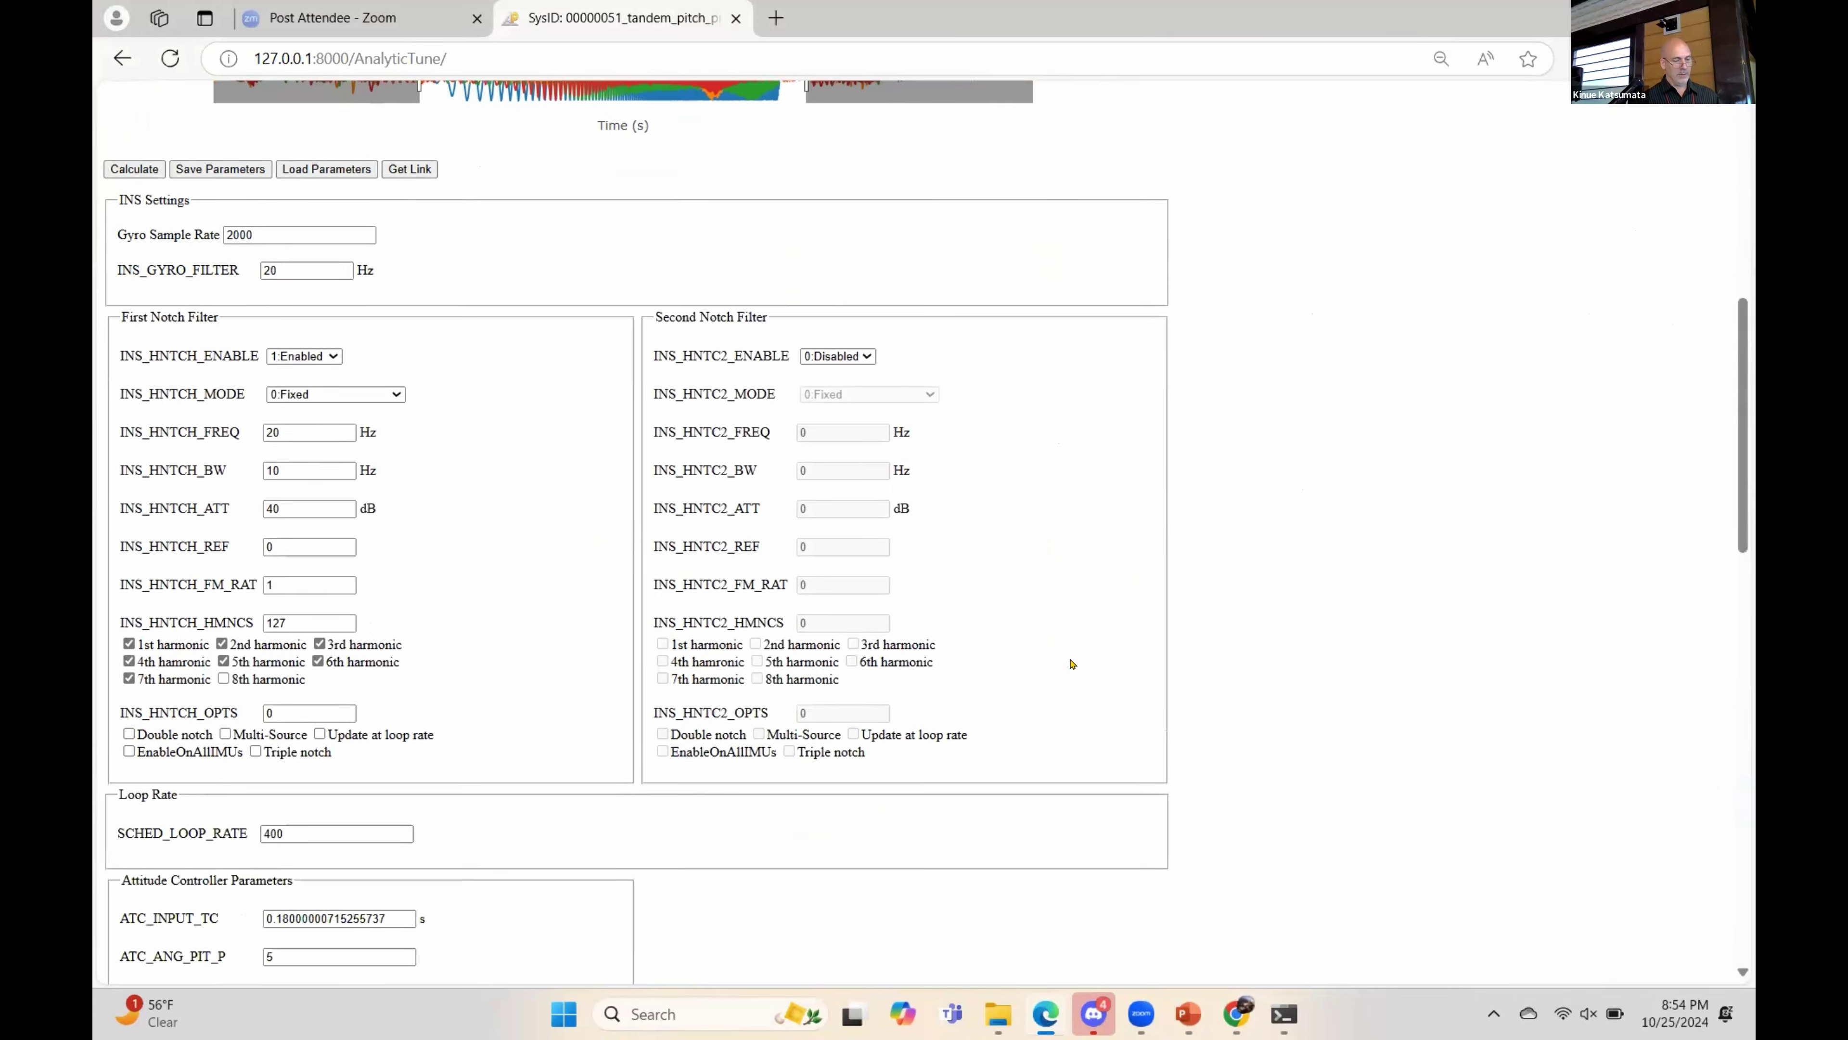
scroll(1070, 664, down, 9)
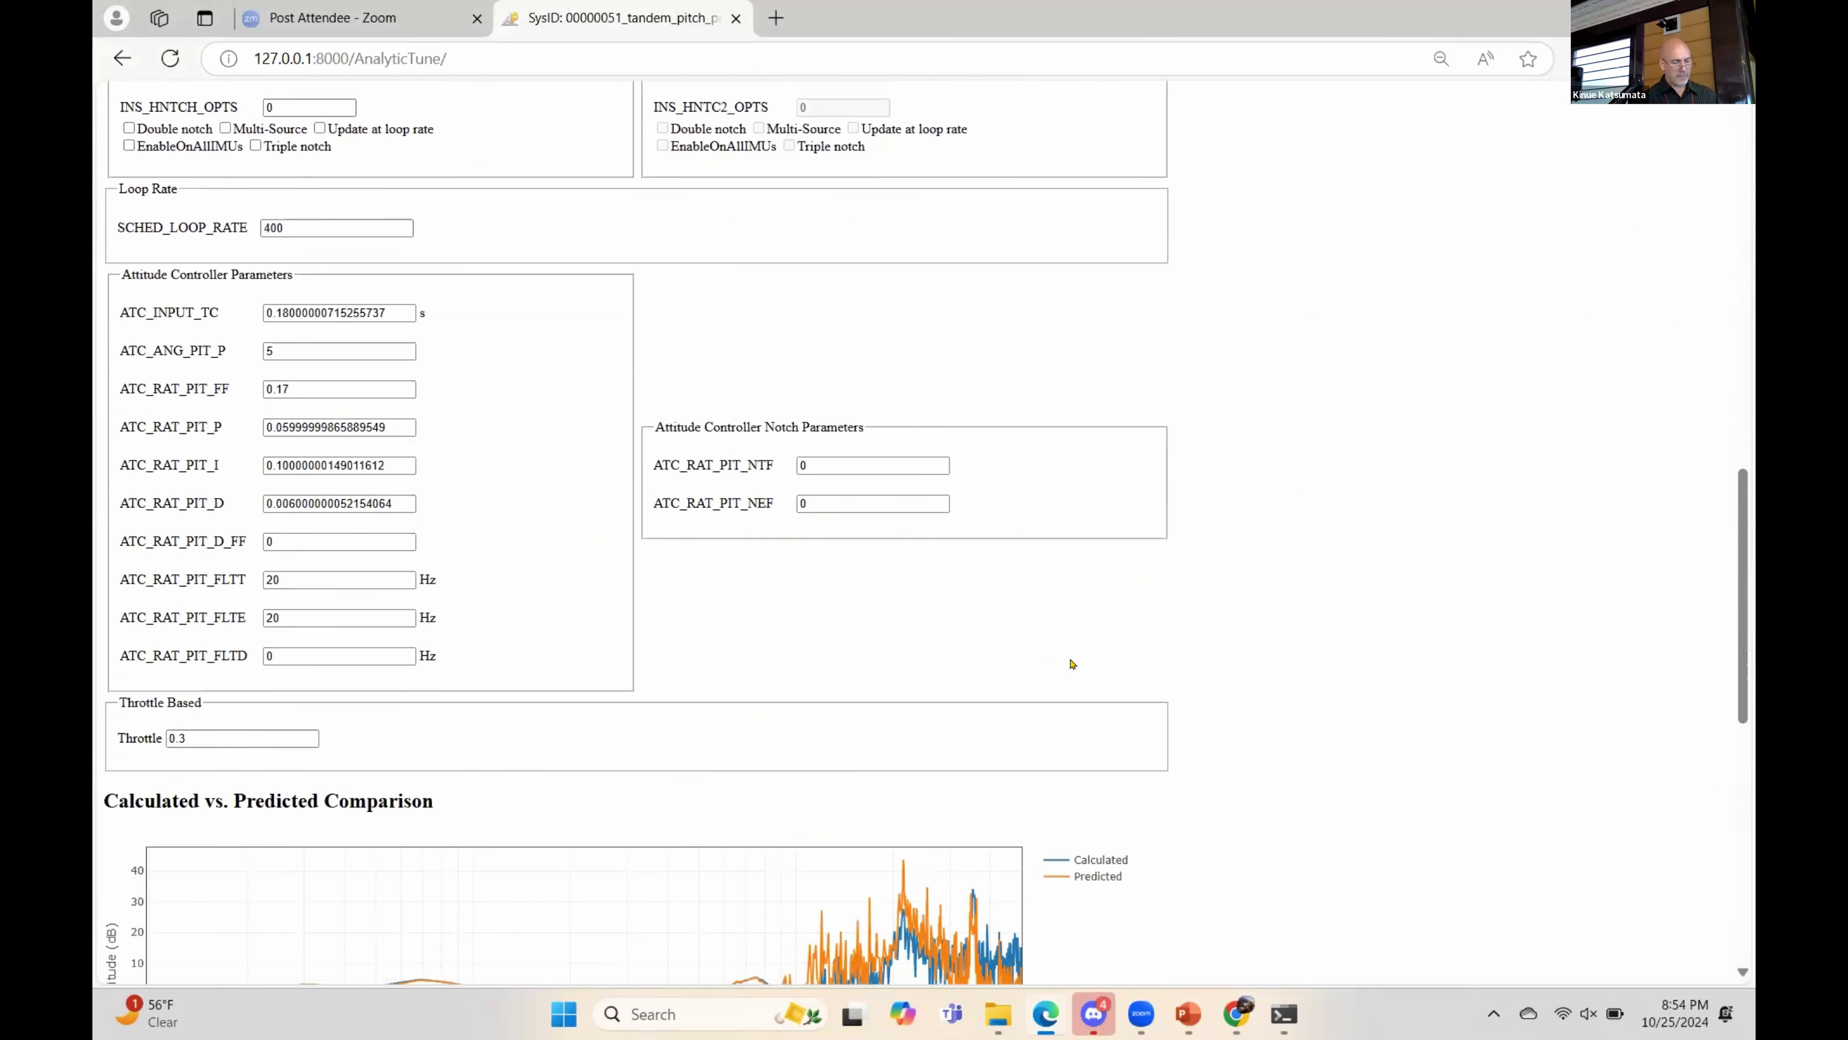
scroll(1070, 663, down, 5)
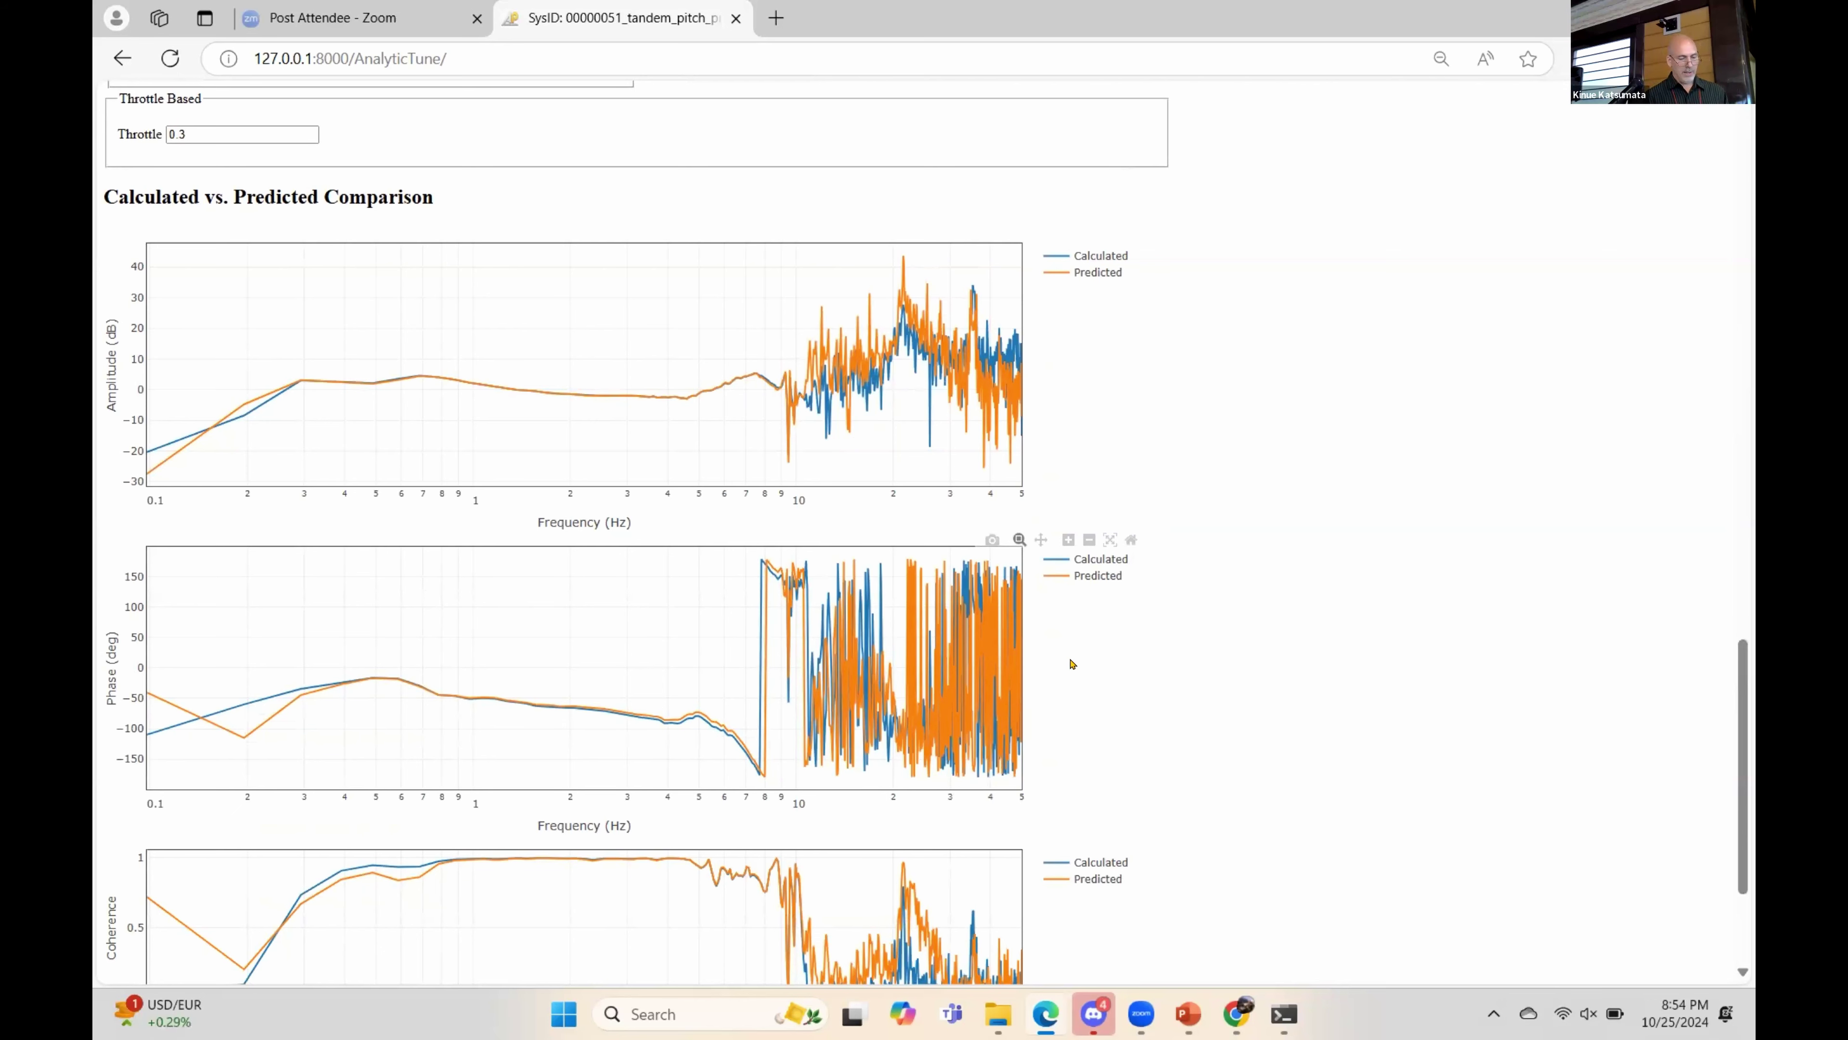
scroll(1070, 664, up, 1)
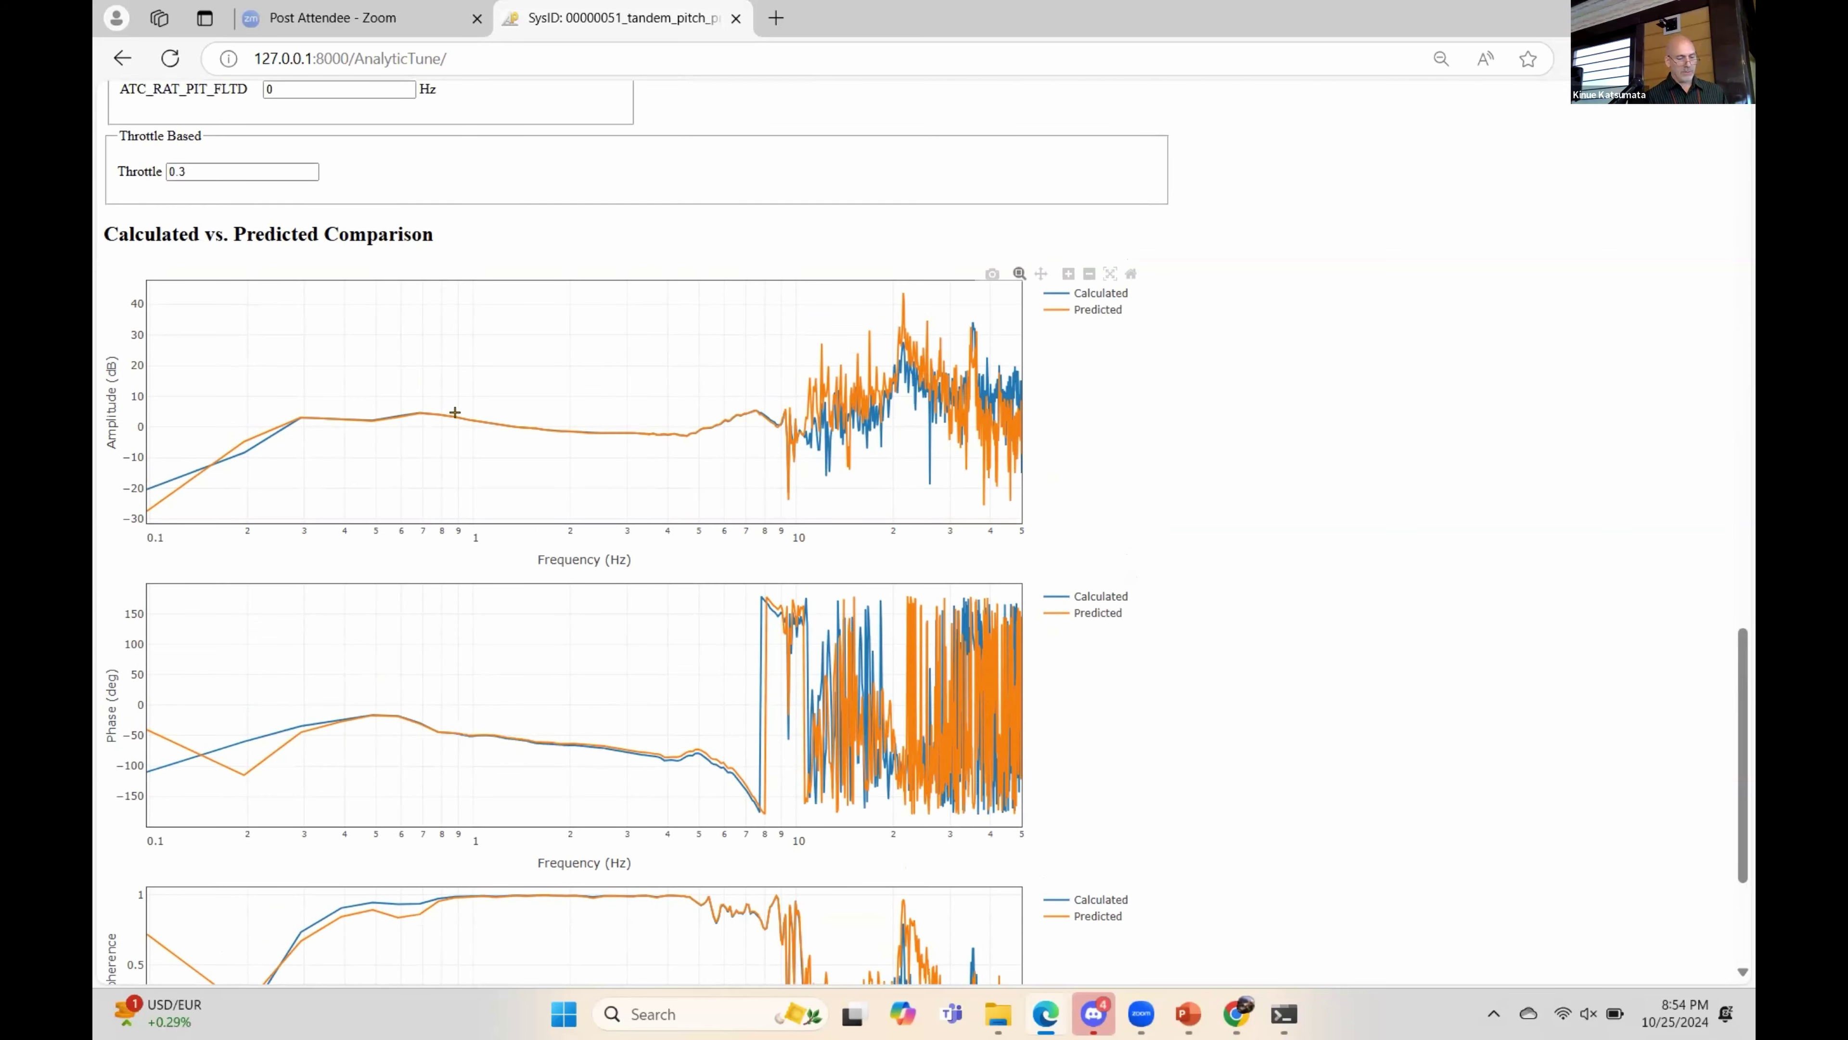
mouse_move(437, 400)
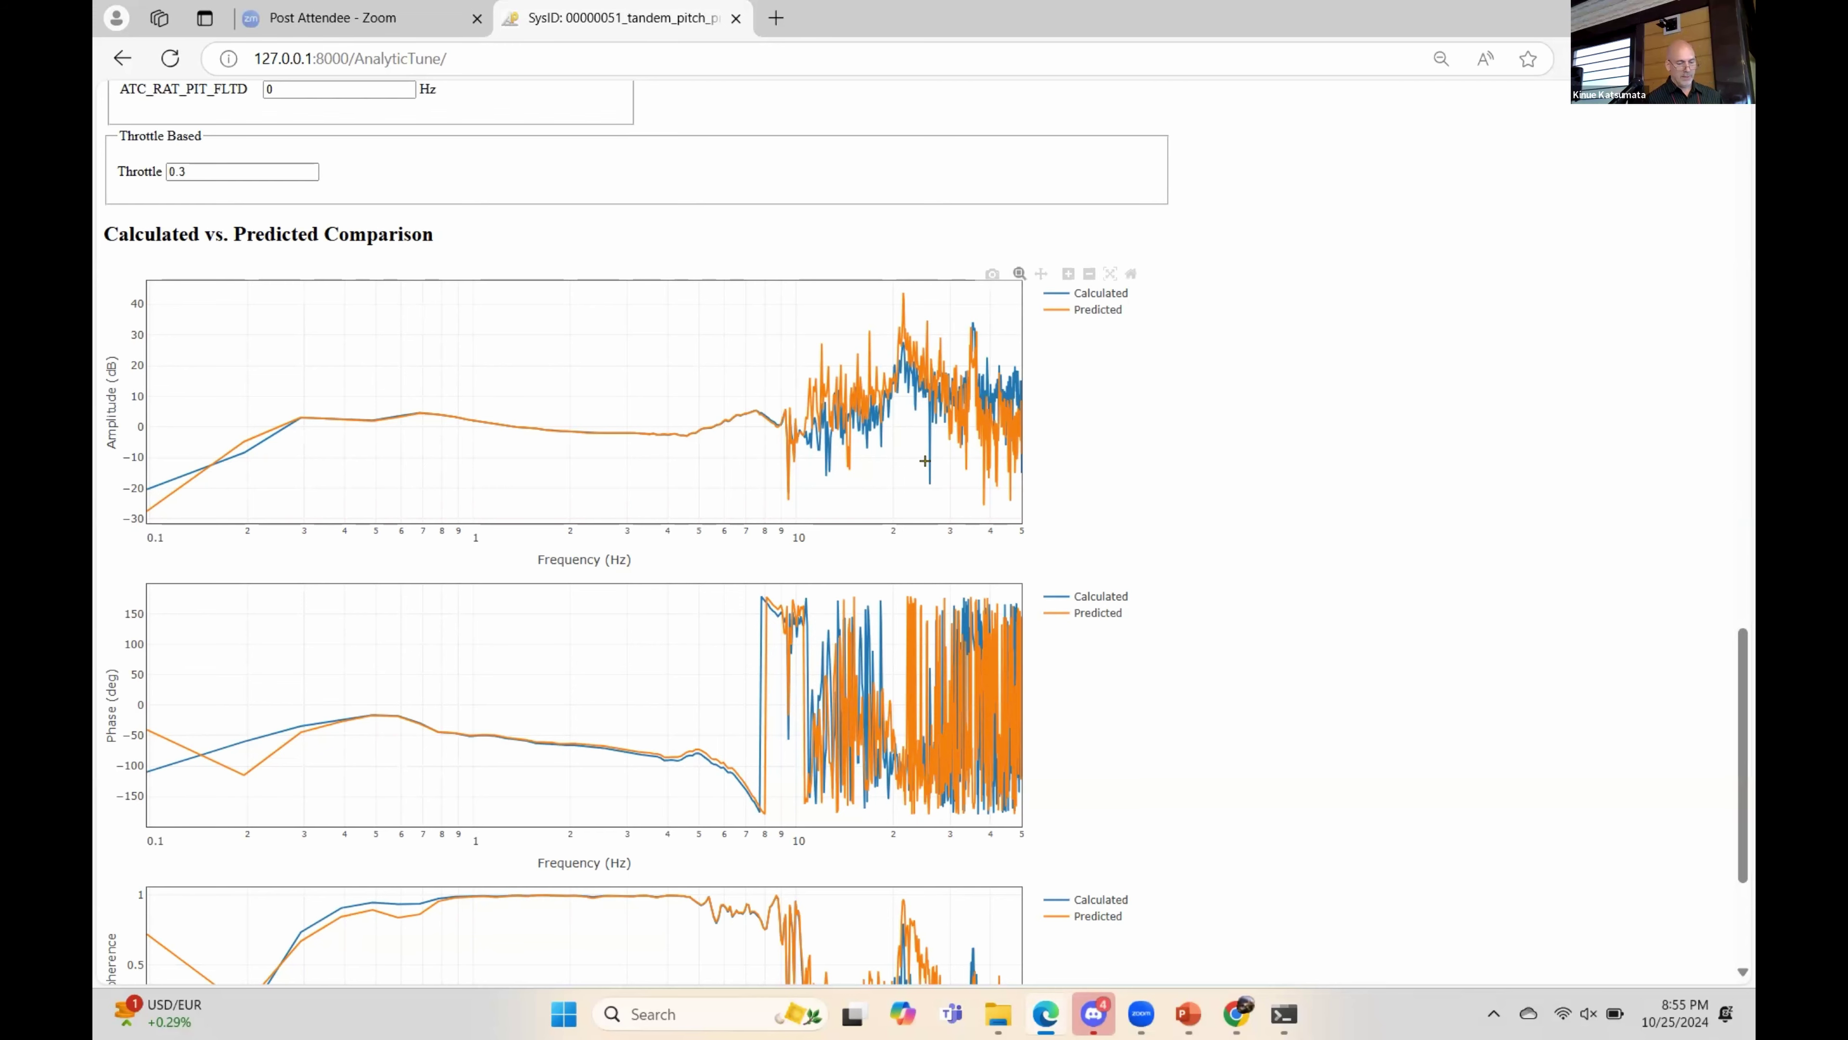
- Raise the pitch rate feed forward ATC_RAT_PIT_FF to 0.39 to test its effect on the predicted response
scroll(532, 371, up, 5)
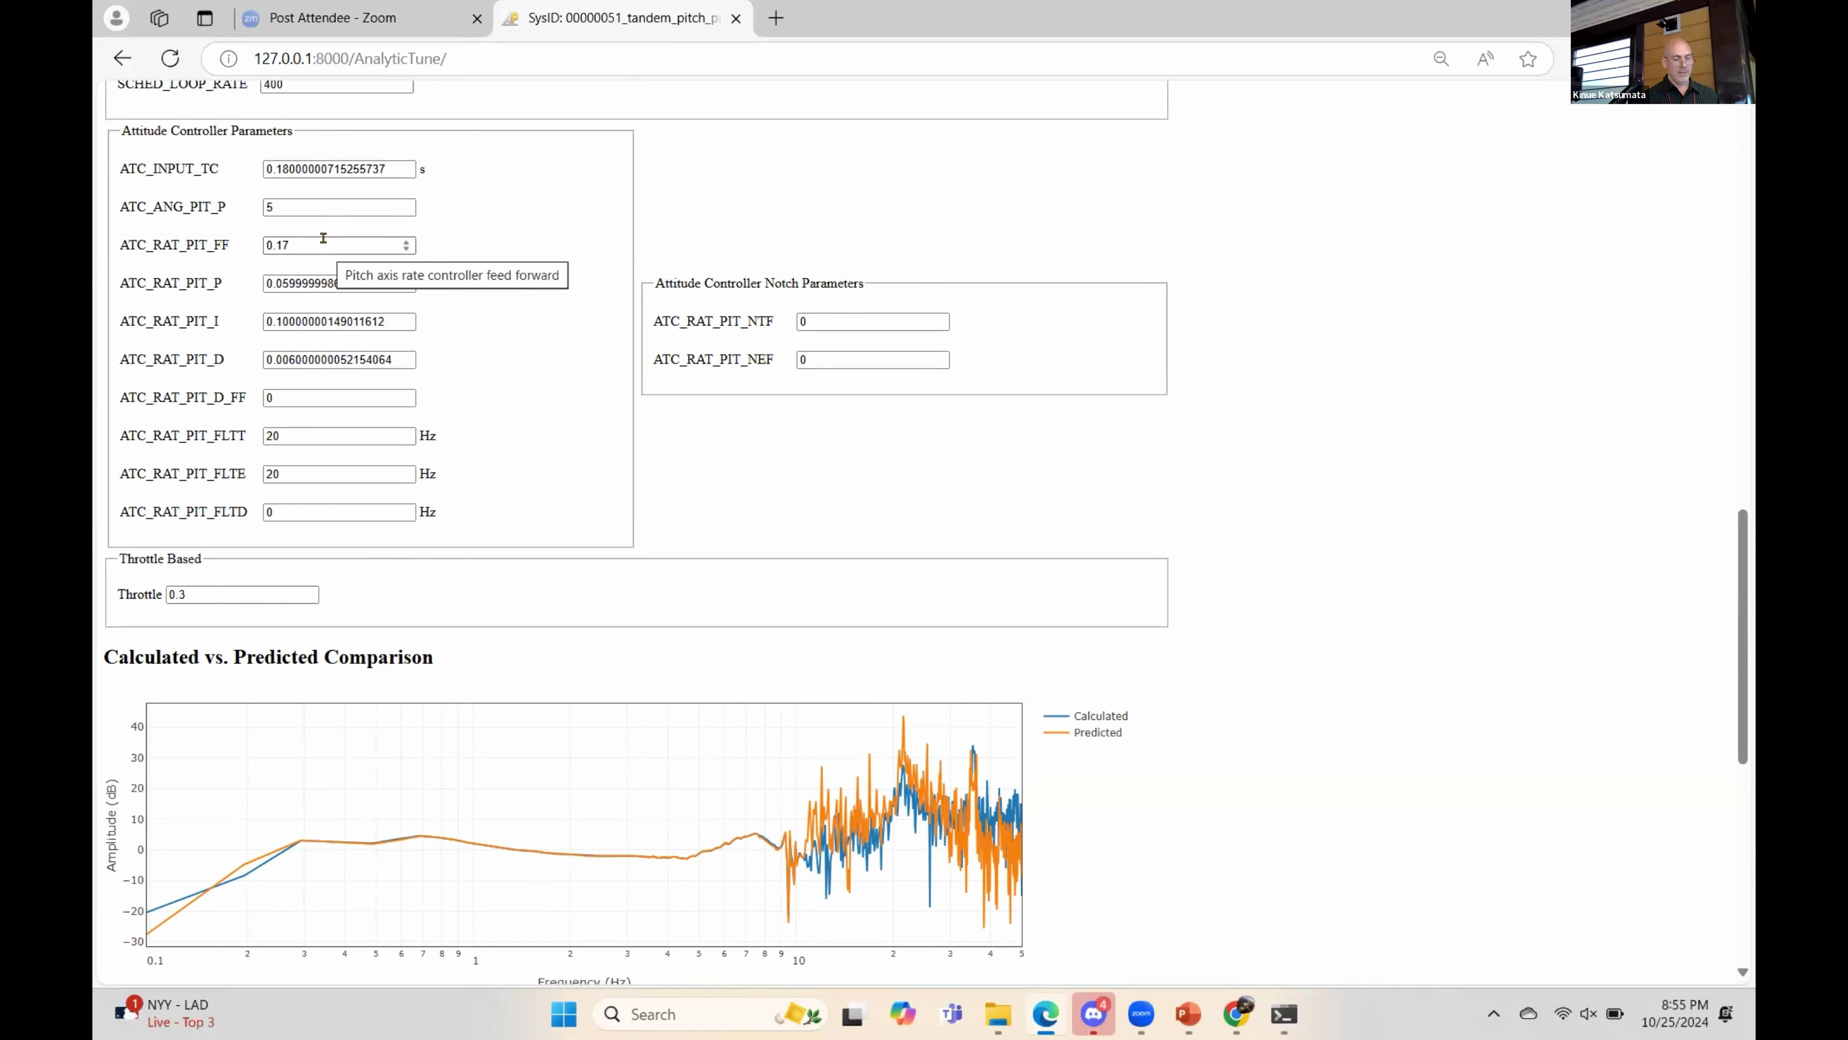
click(406, 243)
click(405, 243)
click(406, 243)
click(405, 243)
click(406, 243)
click(405, 243)
click(405, 243)
click(405, 243)
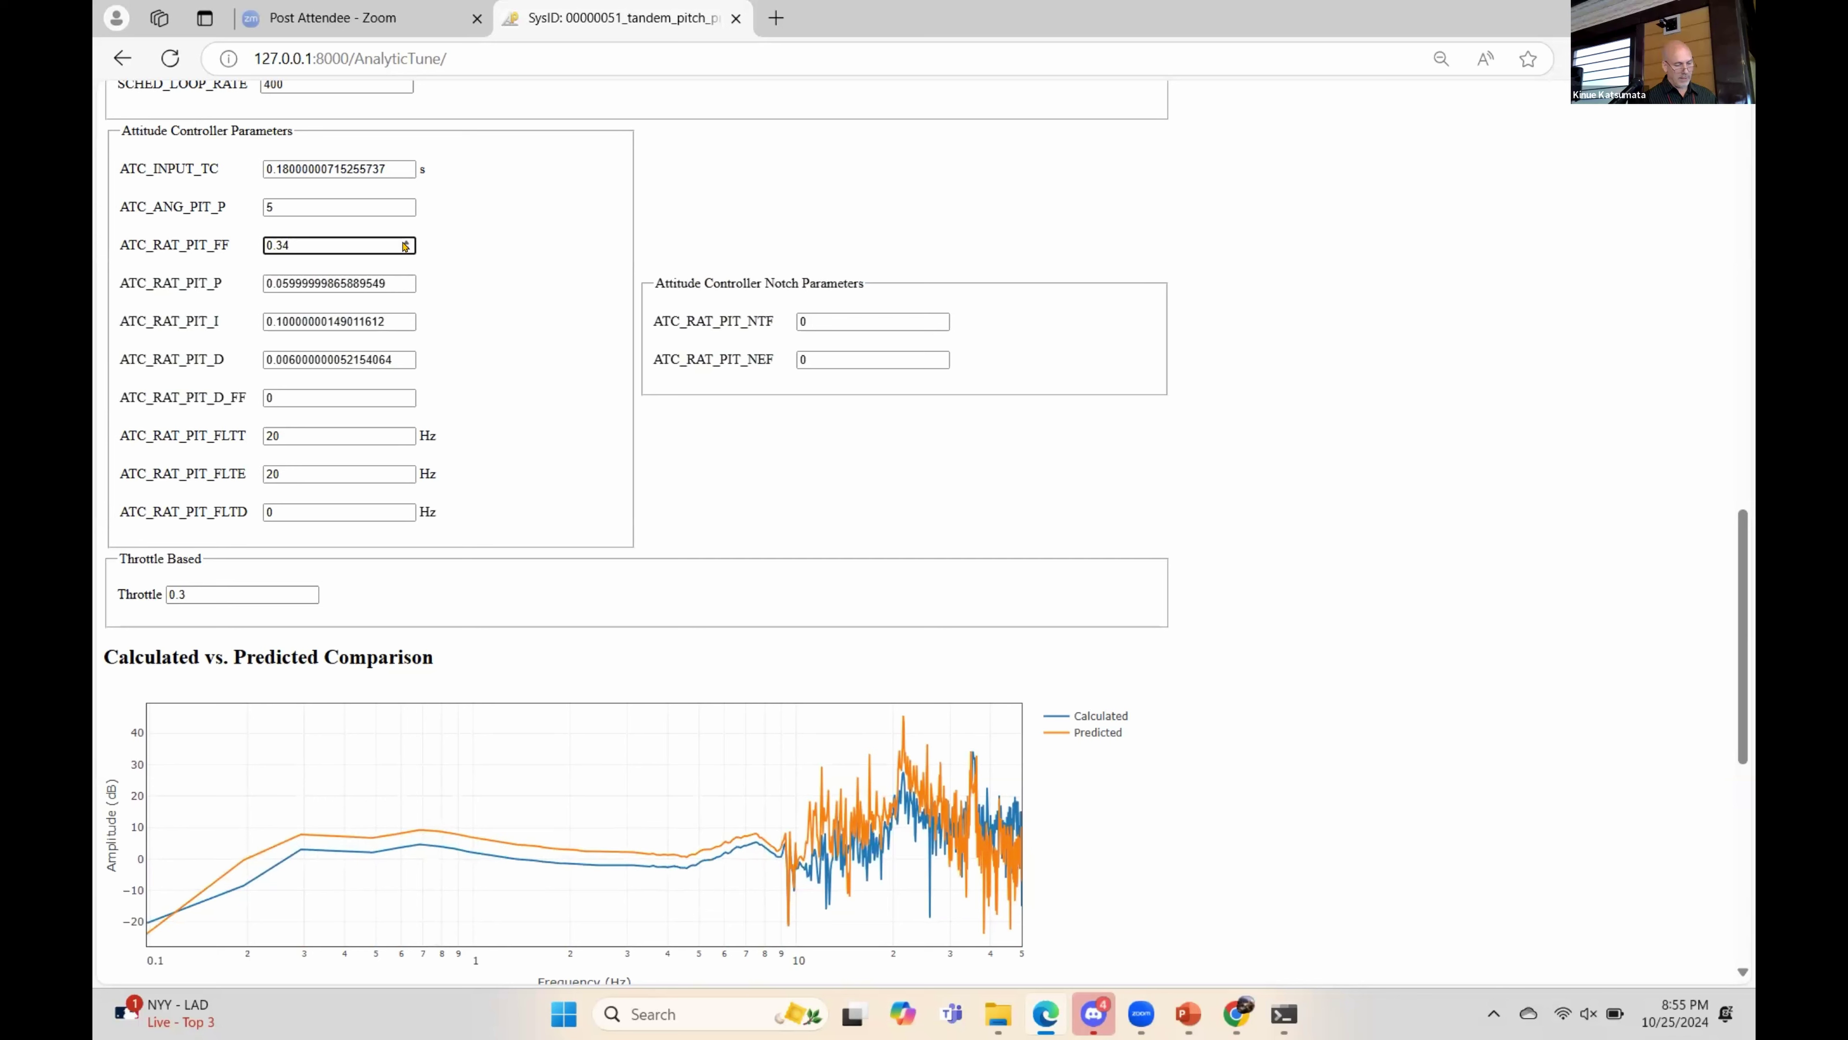
click(405, 243)
click(405, 244)
click(405, 243)
click(405, 243)
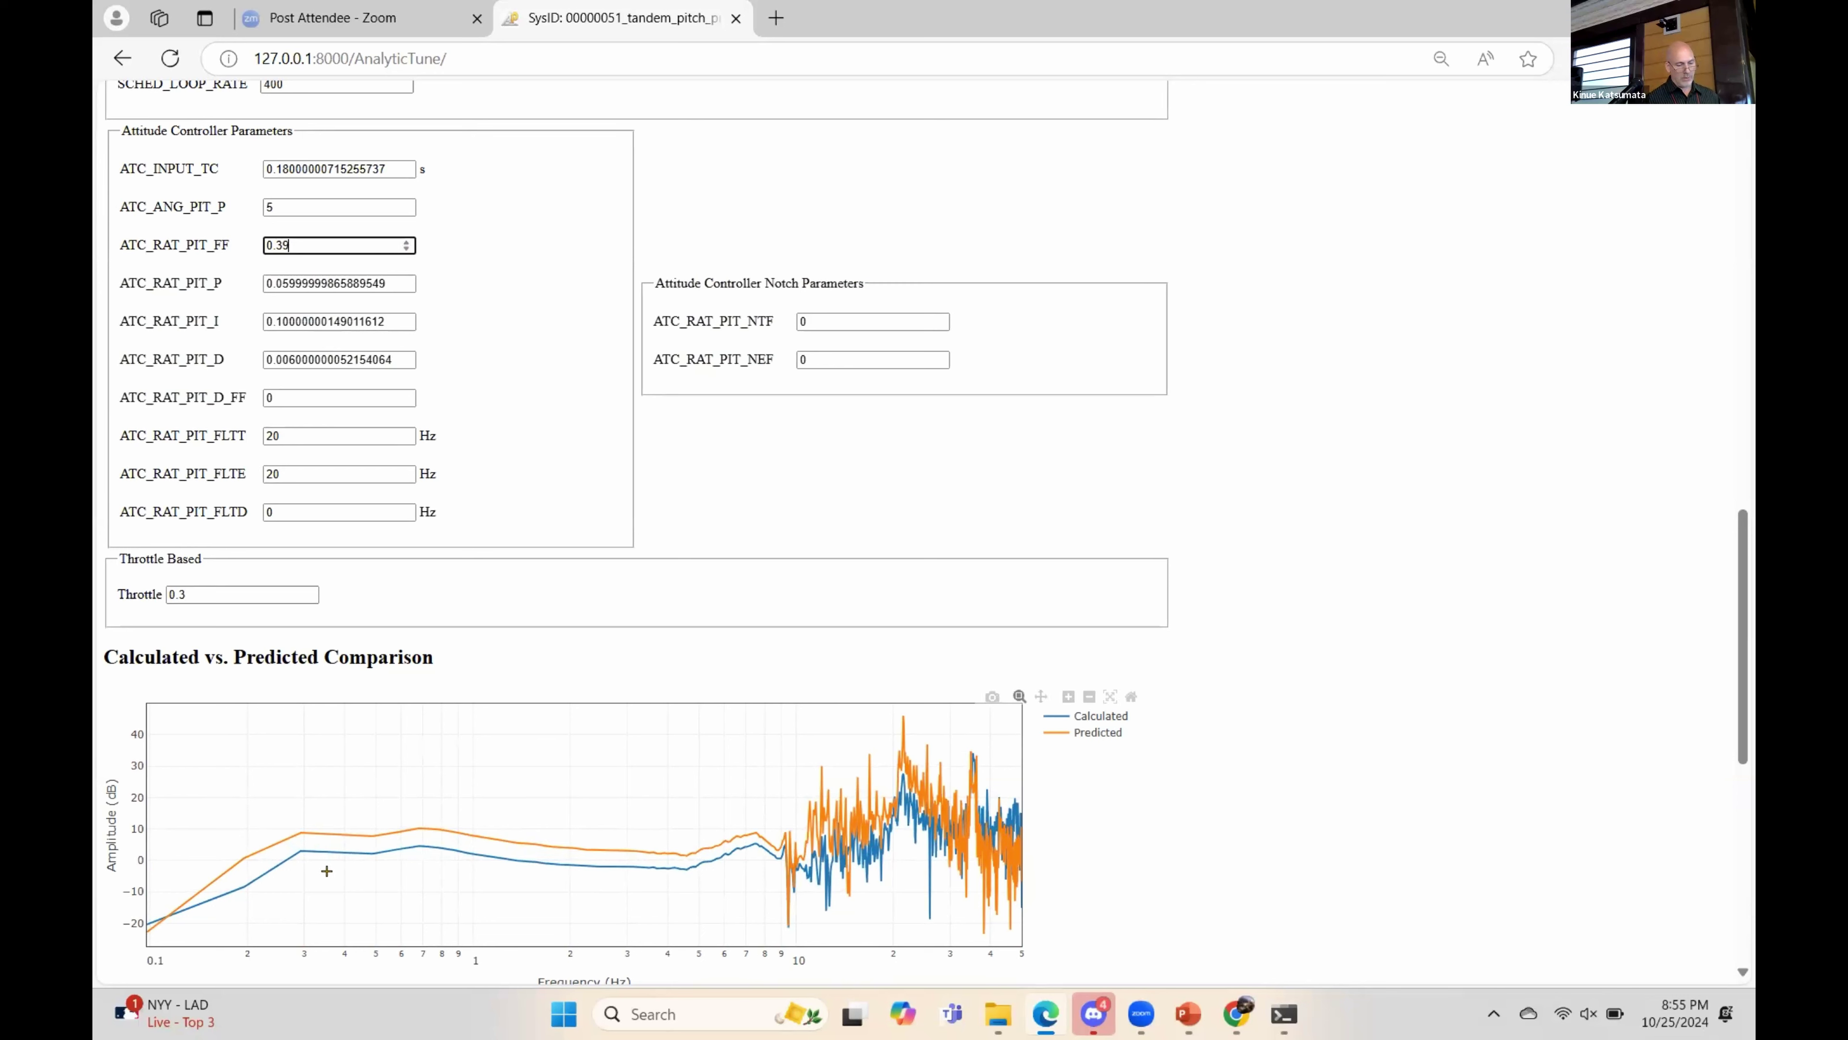
- Lower the pitch rate feed forward ATC_RAT_PIT_FF to 0.08
click(405, 249)
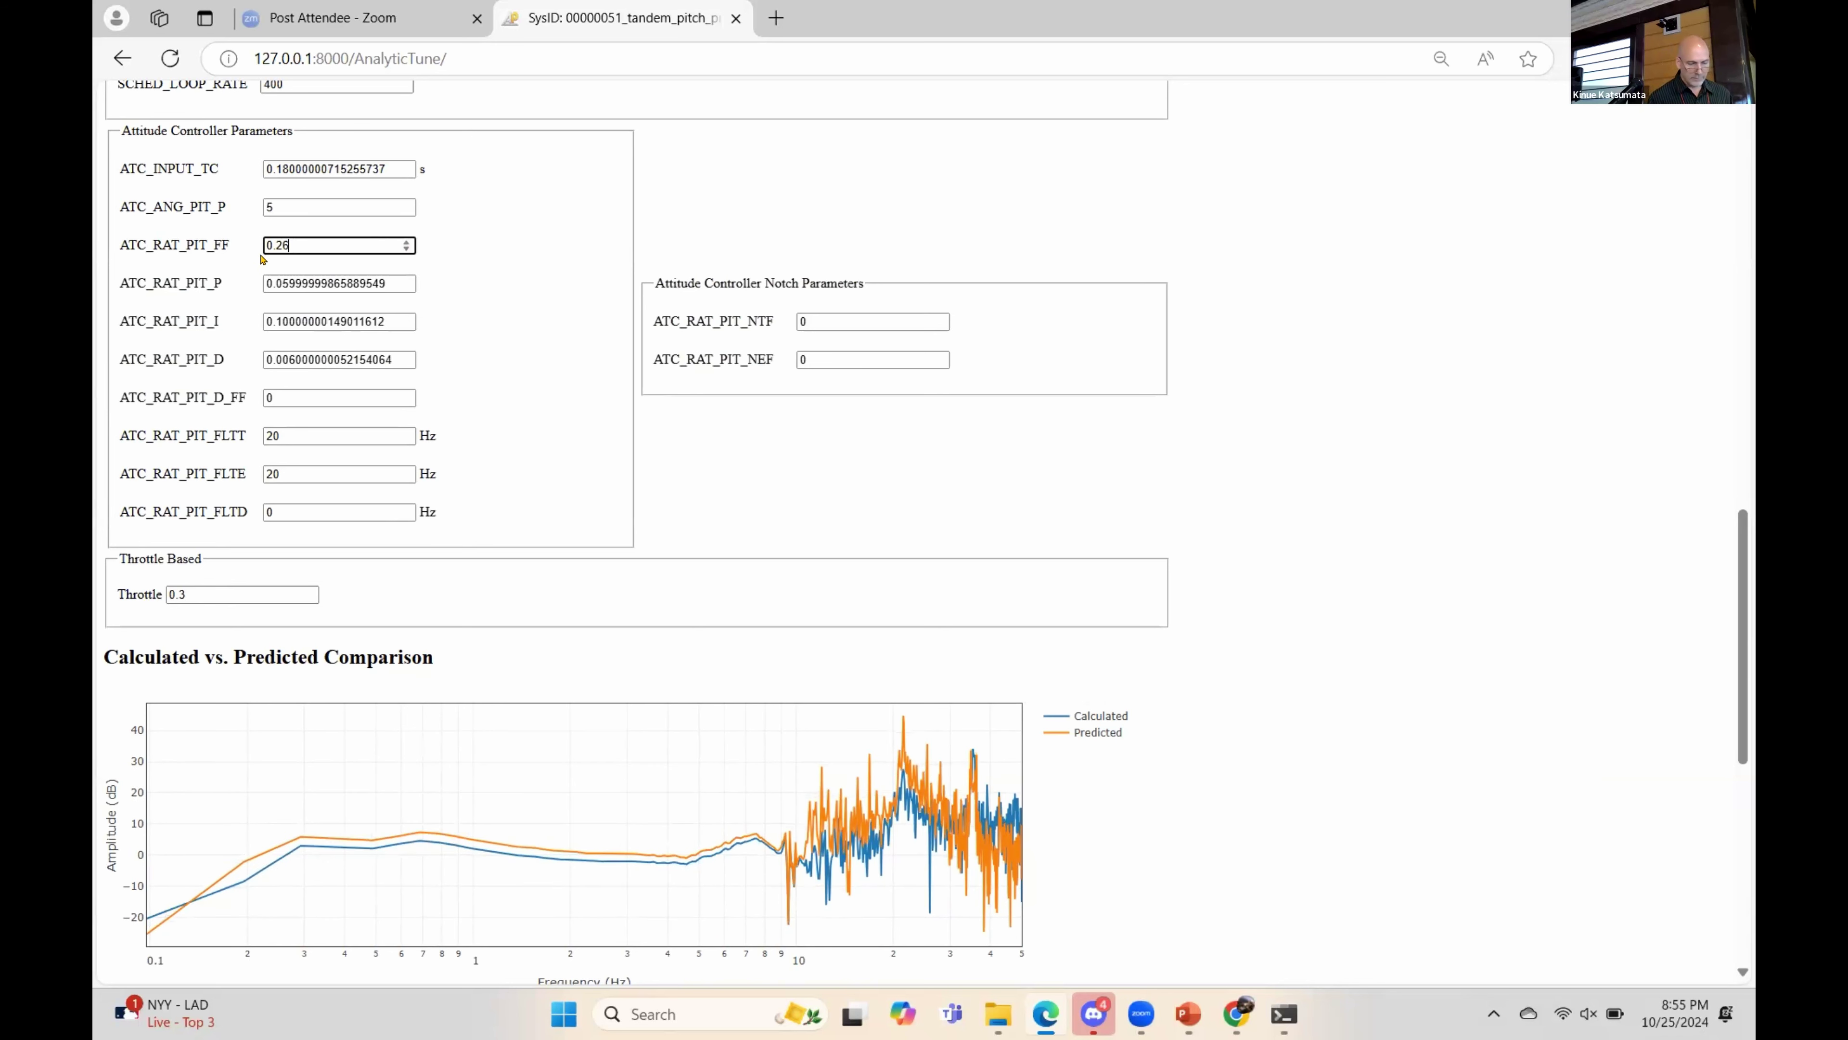
text(1)
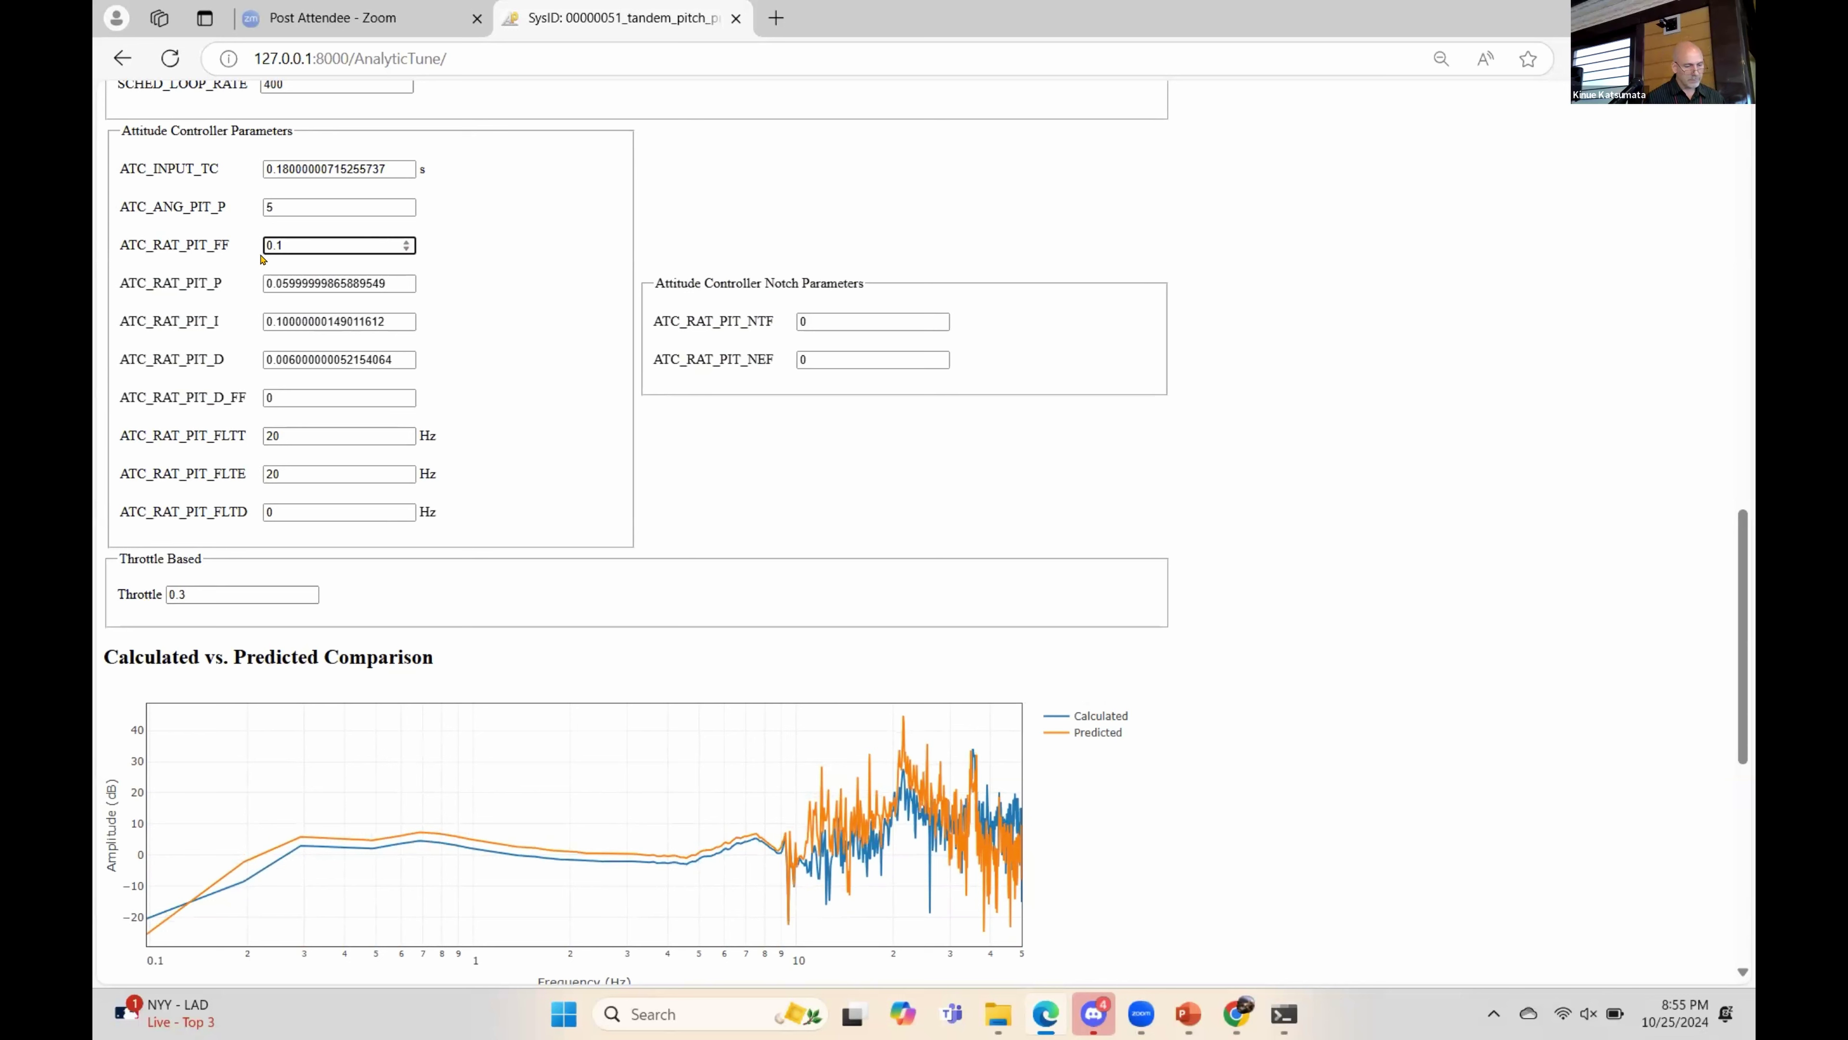
click(405, 250)
click(405, 250)
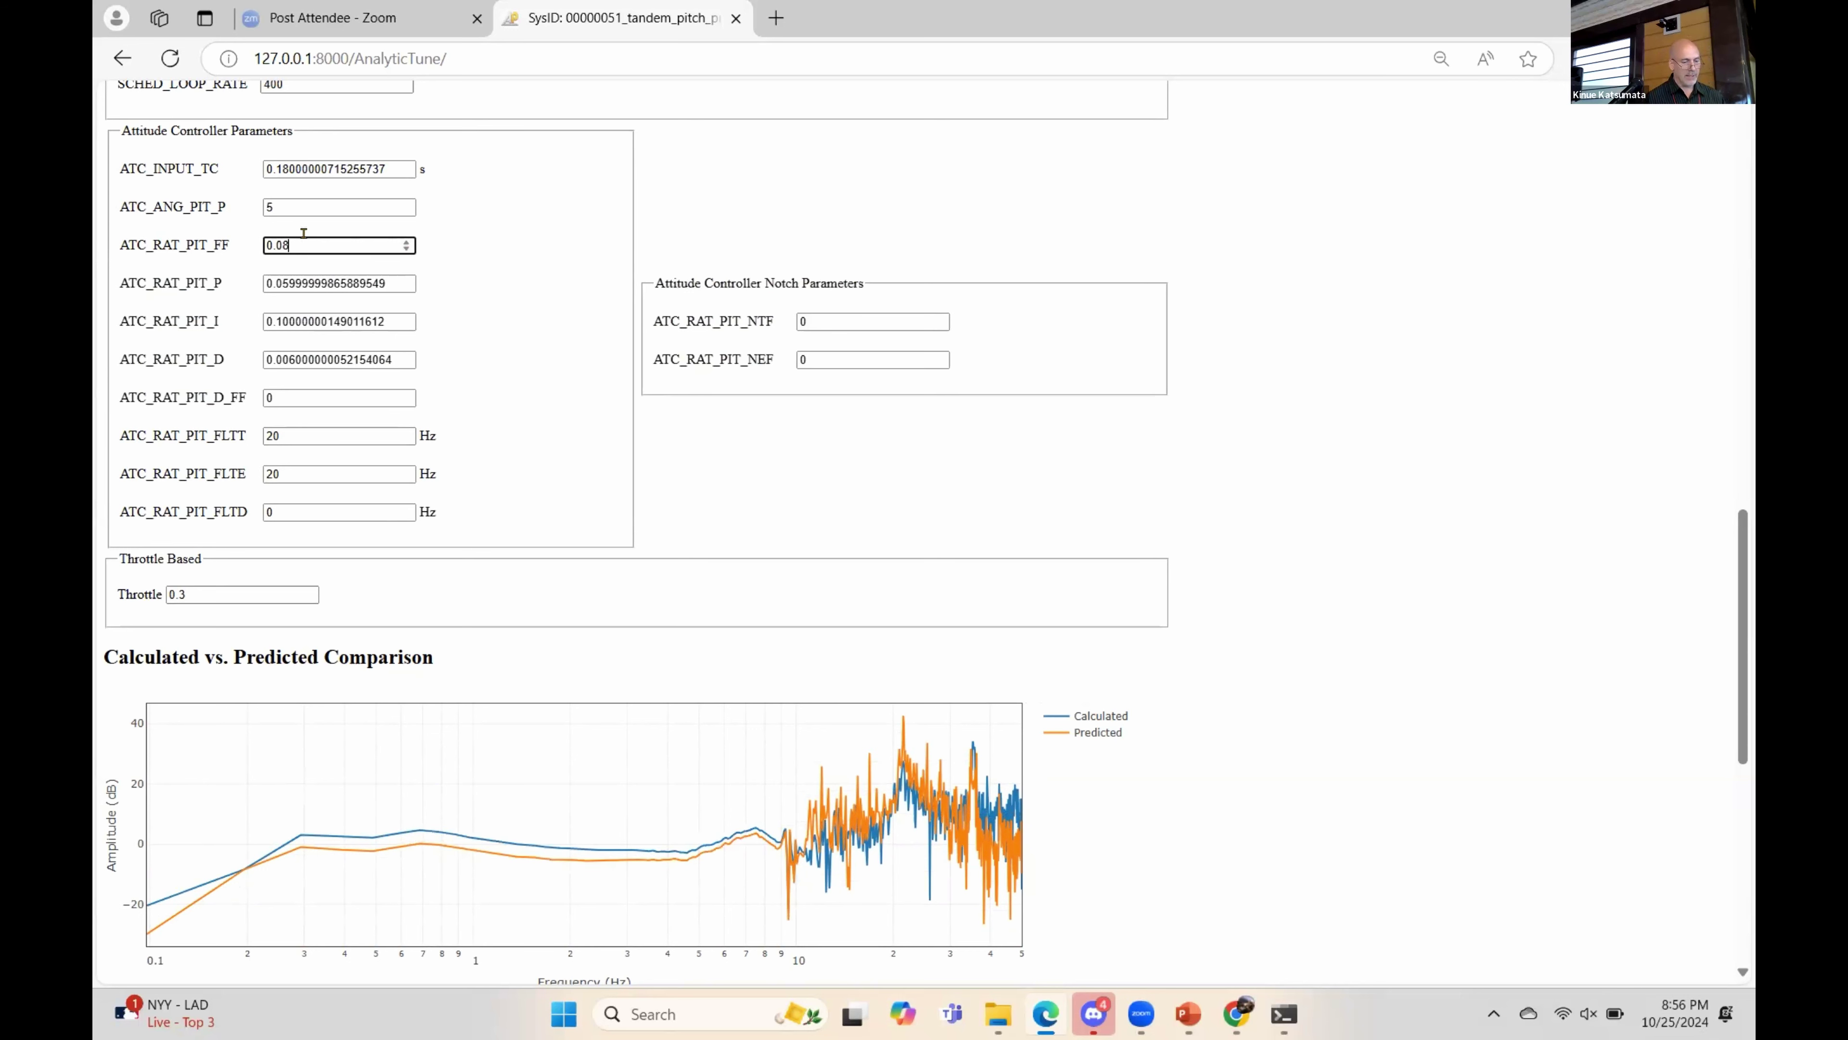
- Set the pitch rate D gain ATC_RAT_PIT_D to 0.0064 and inspect the predicted amplitude, phase and coherence curves
click(414, 283)
click(394, 352)
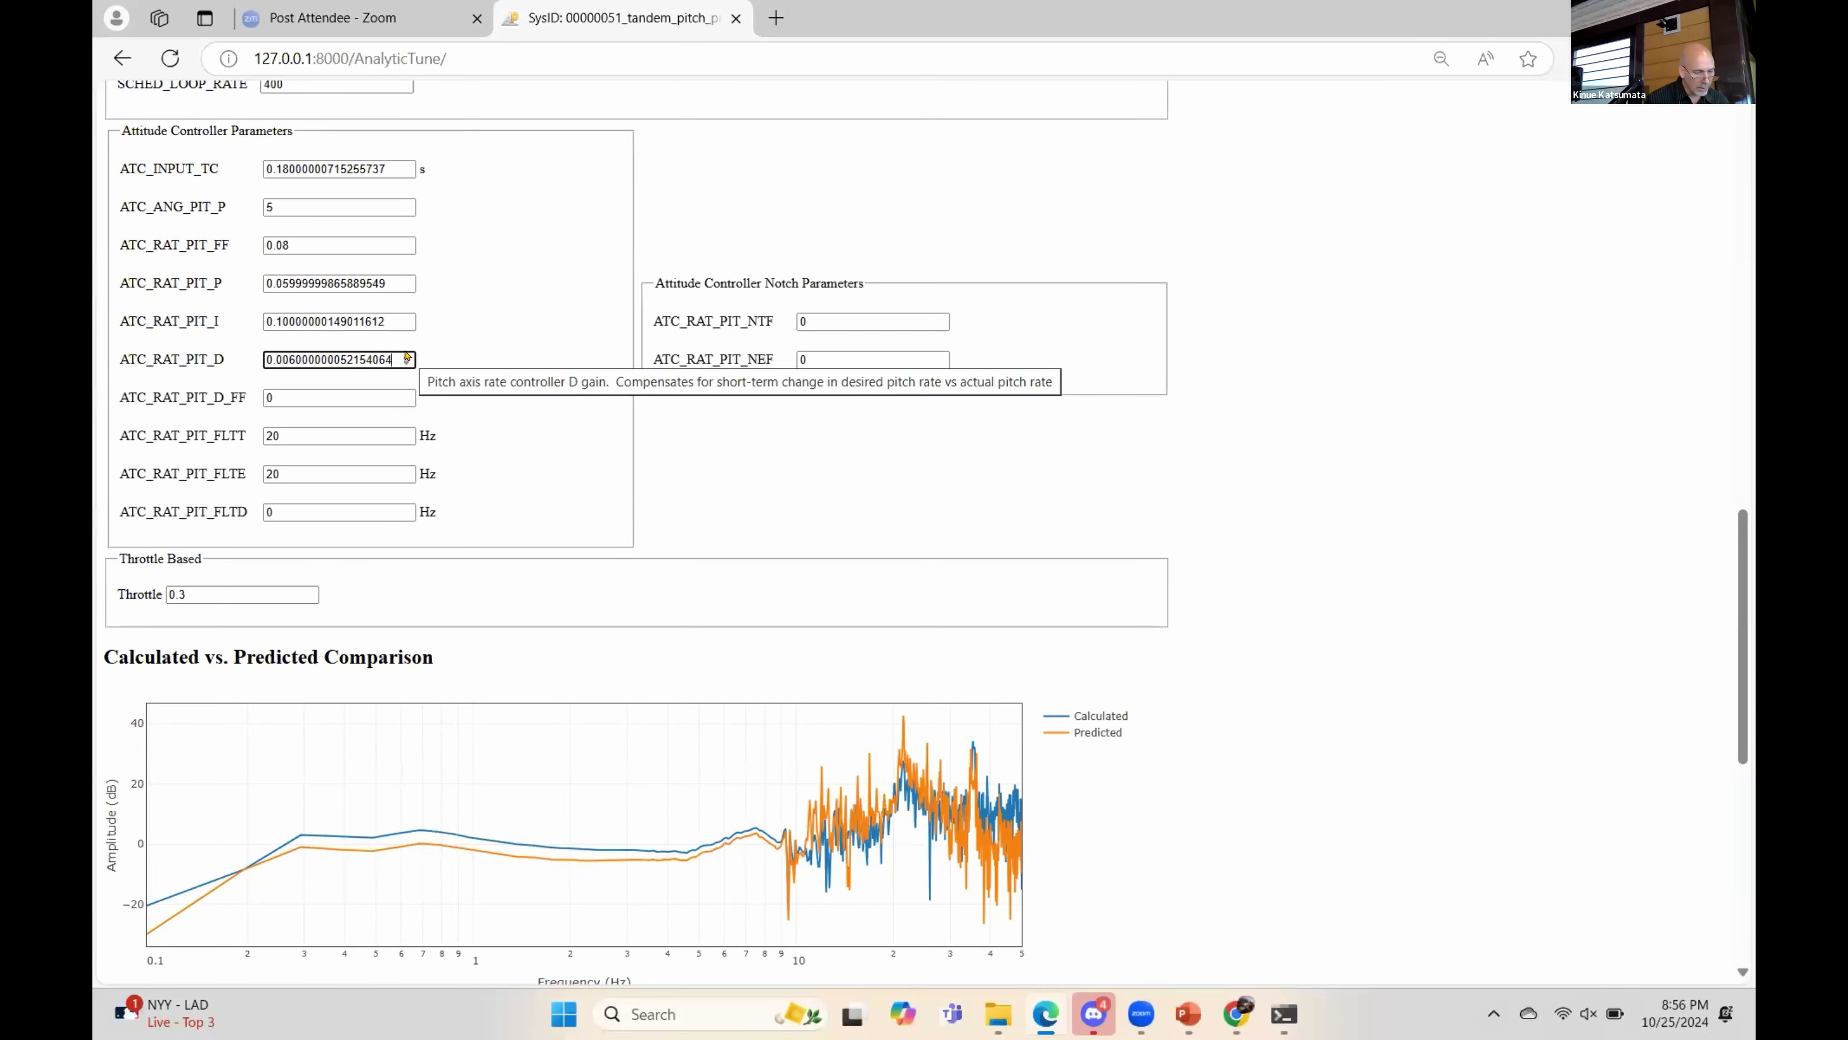
key(ctrl+a)
text(0.0062)
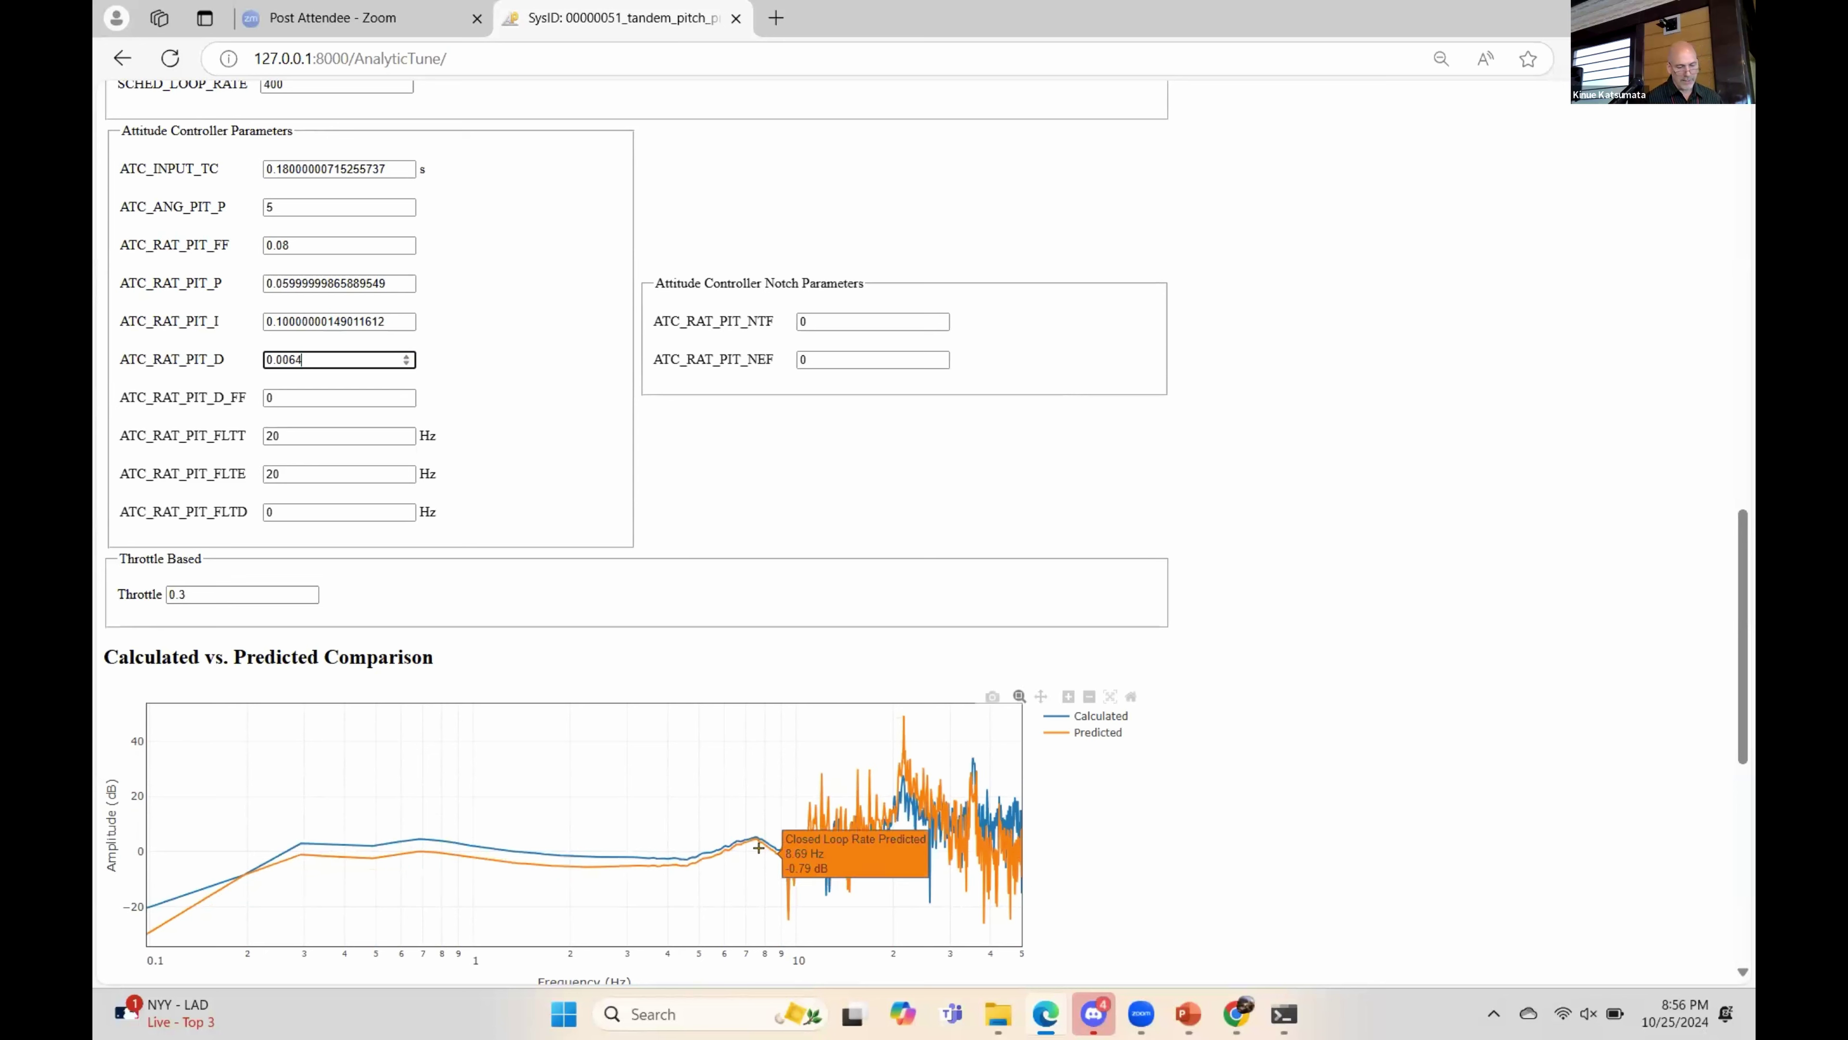
mouse_move(725, 844)
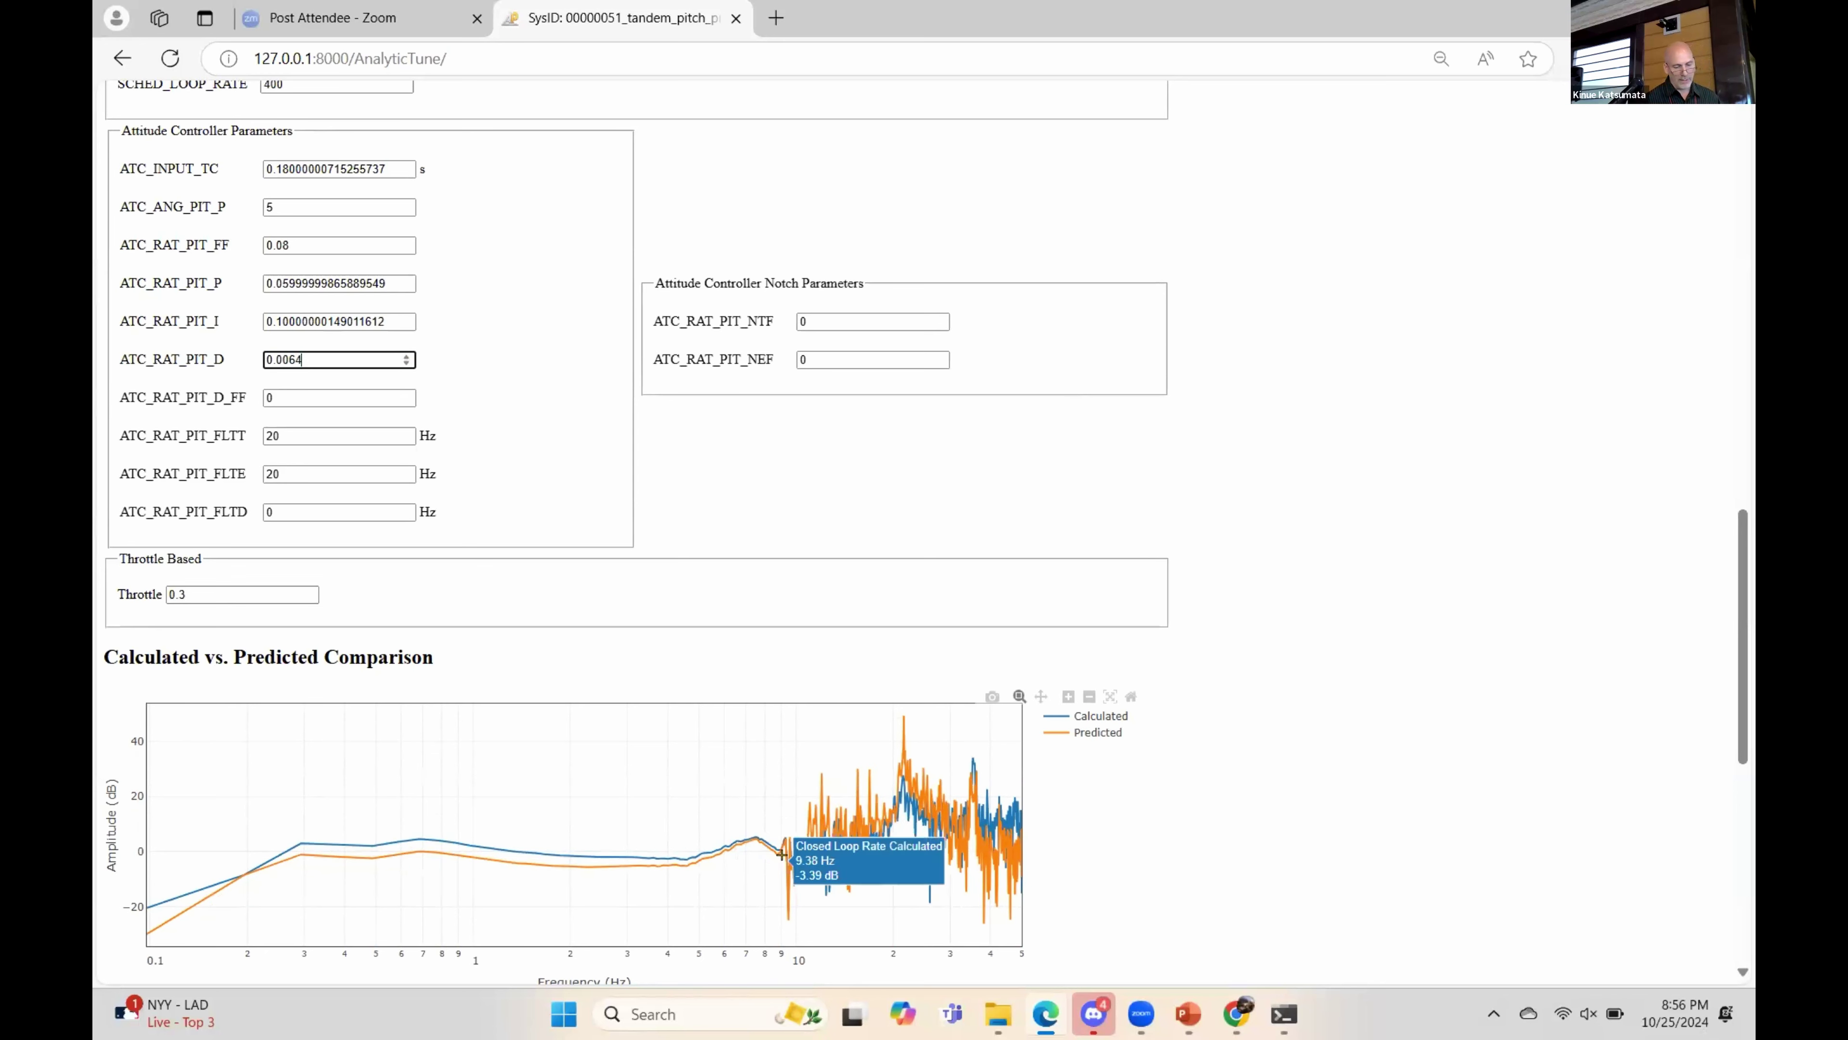
mouse_move(800, 820)
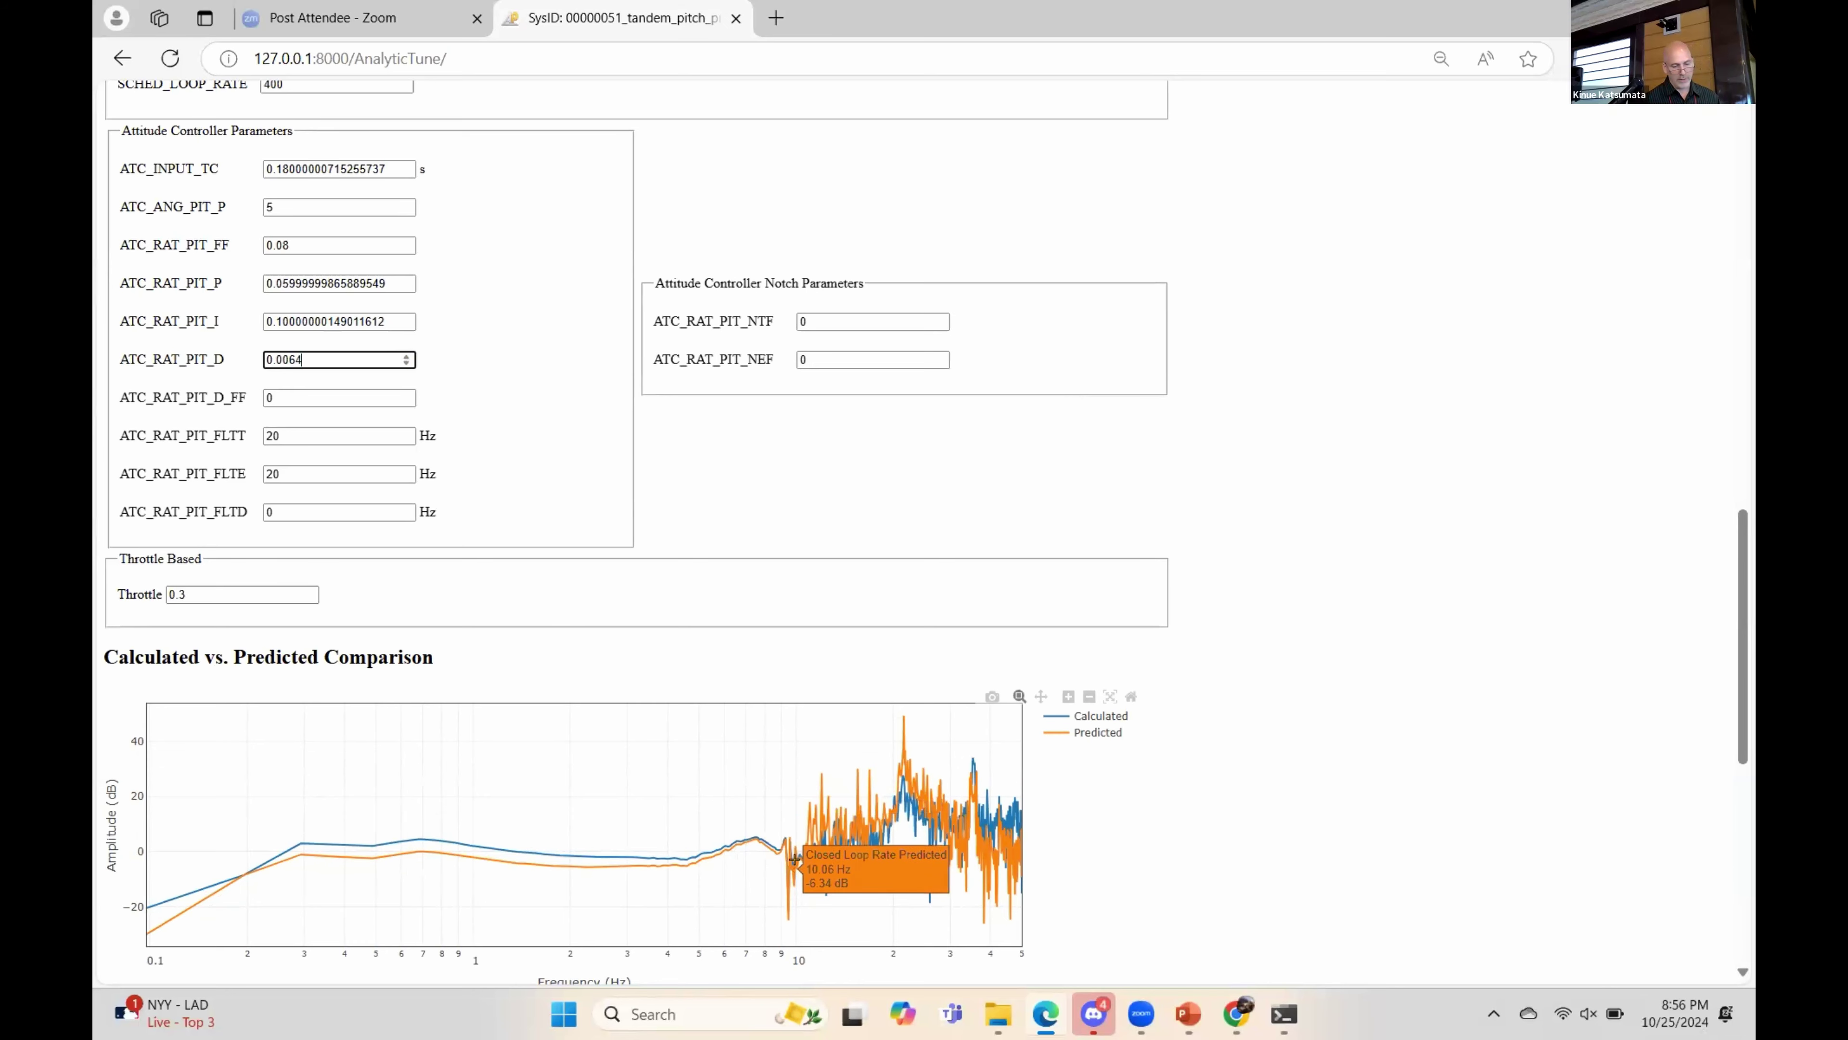
scroll(796, 836, down, 2)
scroll(794, 859, down, 2)
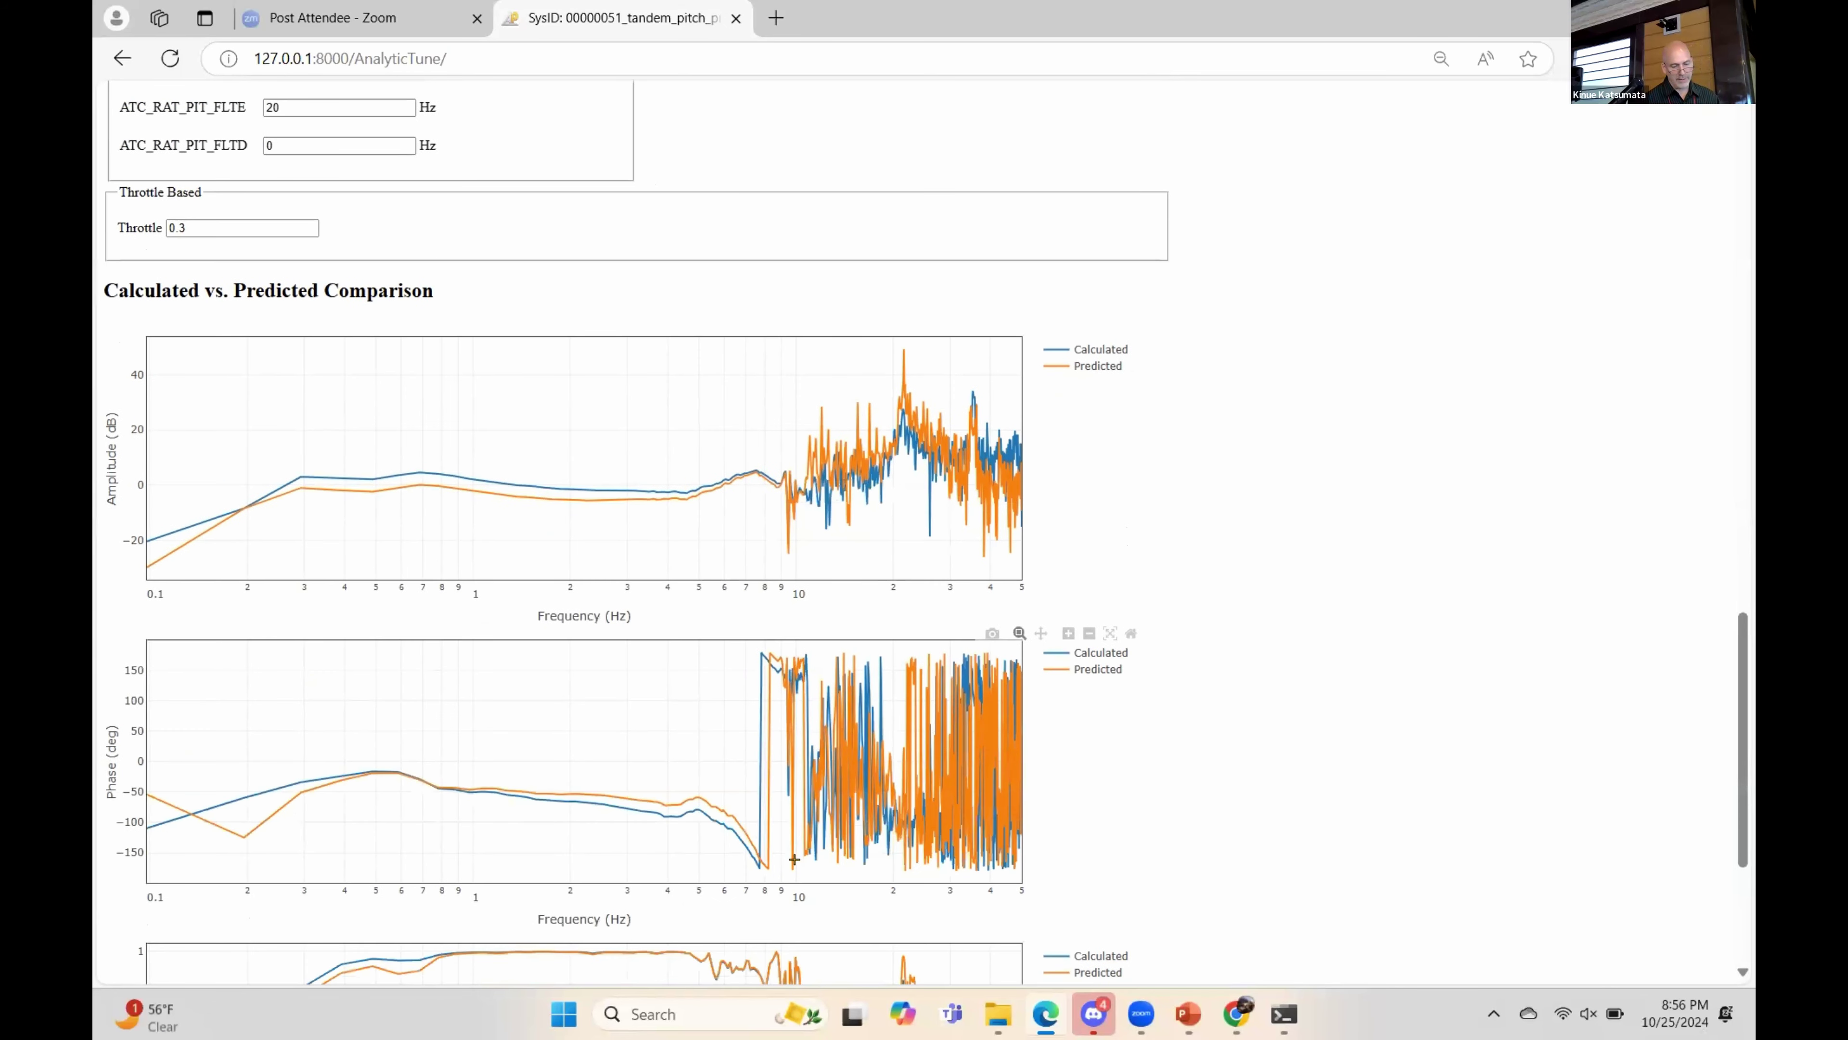
scroll(785, 819, down, 2)
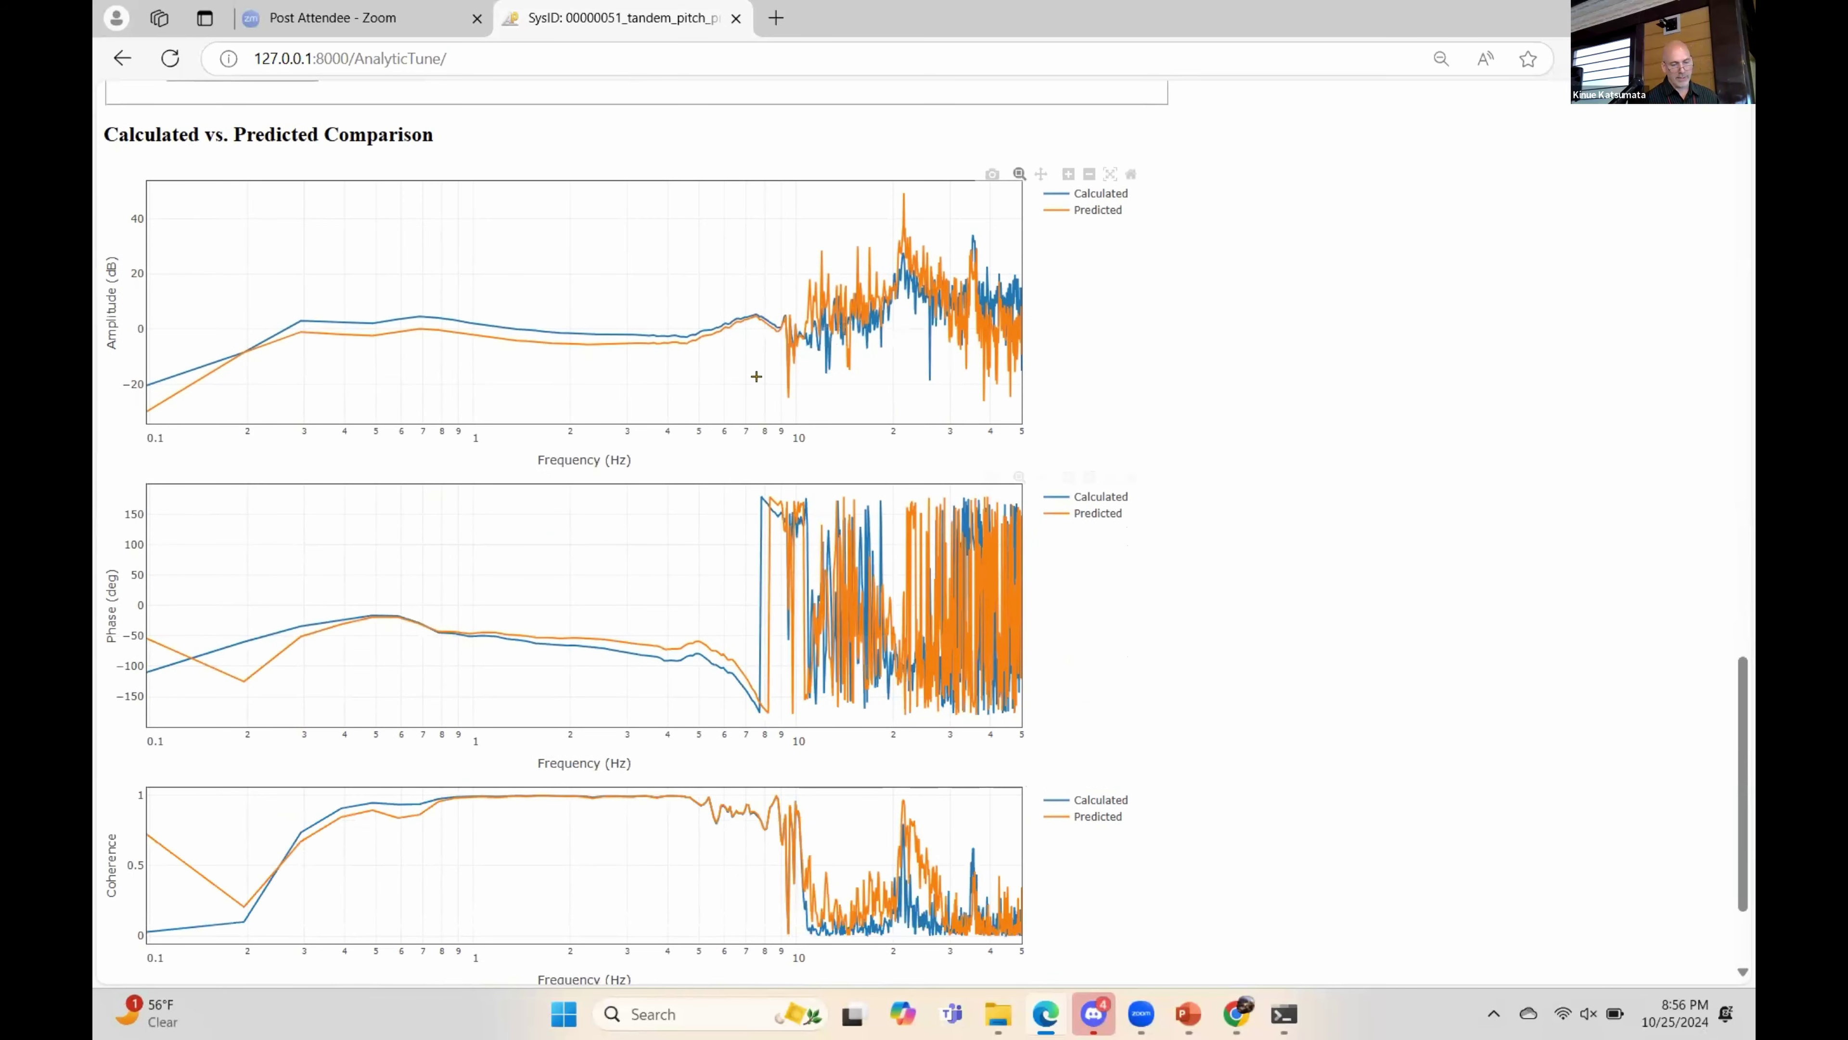
mouse_move(733, 320)
- Set the pitch rate P gain ATC_RAT_PIT_P to 0.138
scroll(767, 386, up, 4)
scroll(774, 395, up, 2)
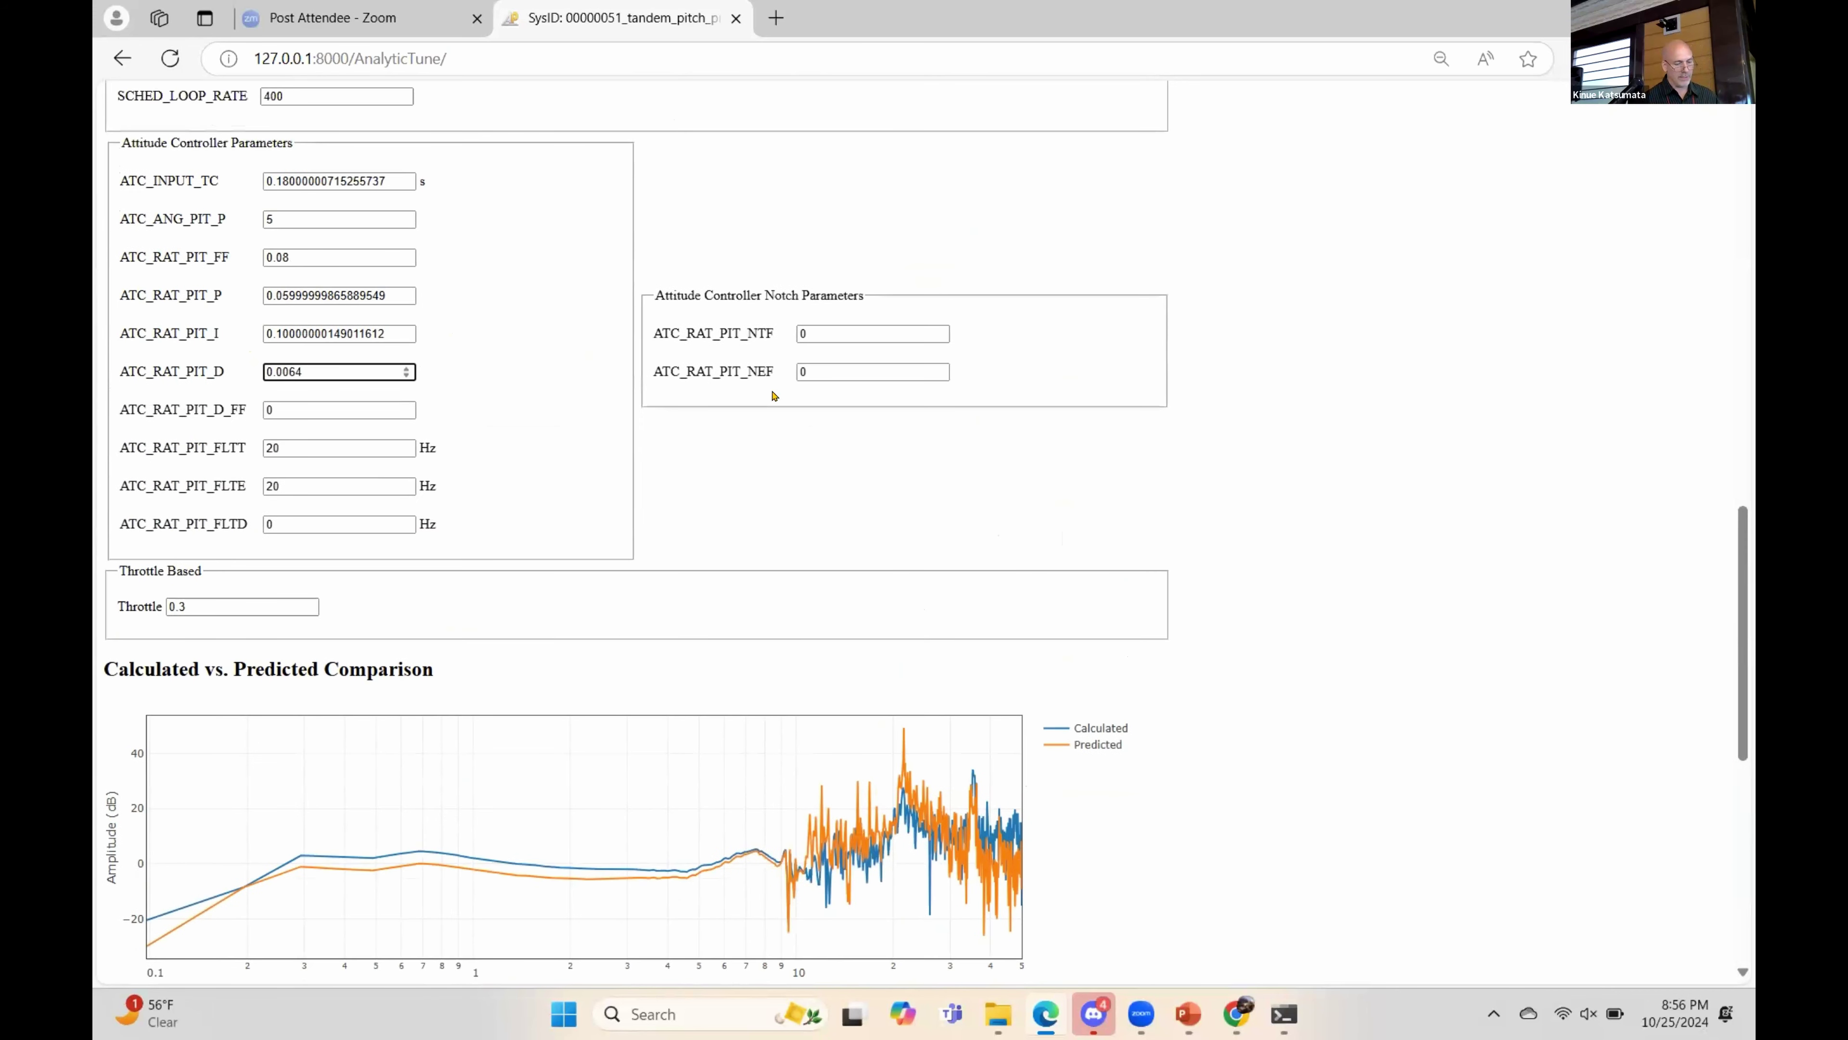
click(383, 295)
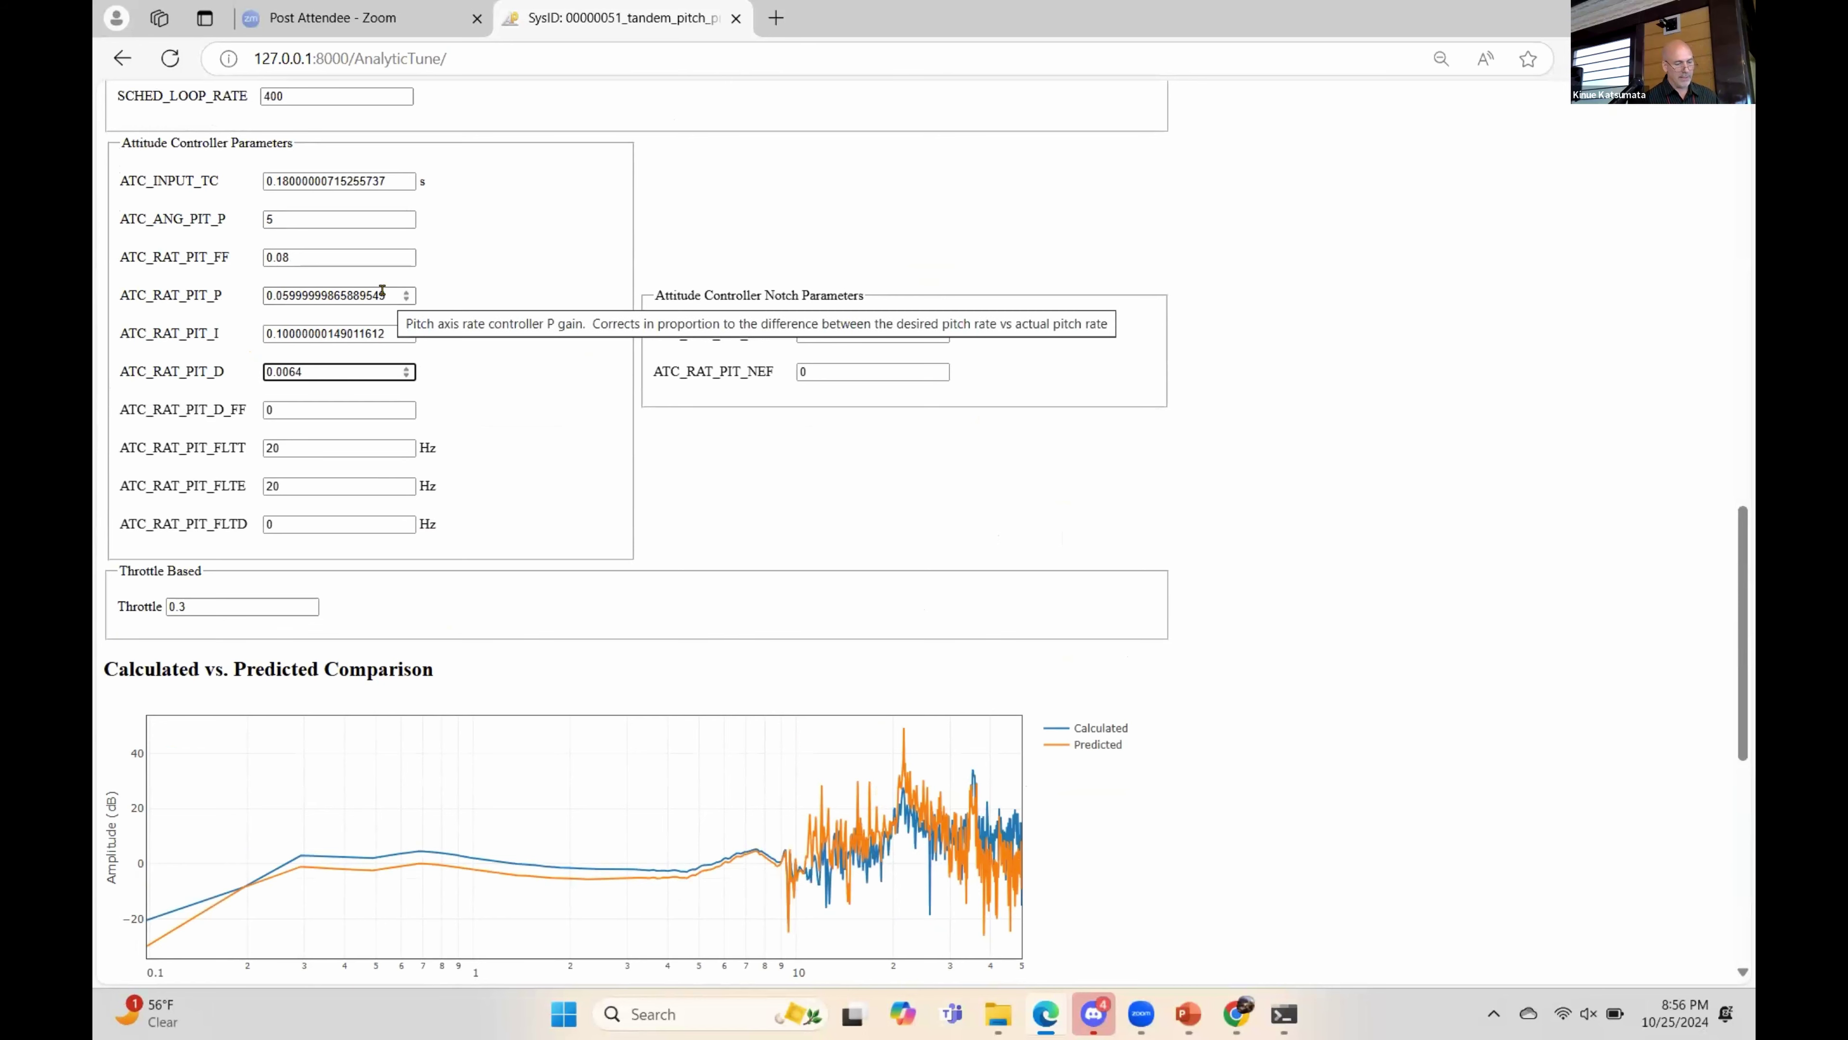
key(ctrl+a)
text(0.128)
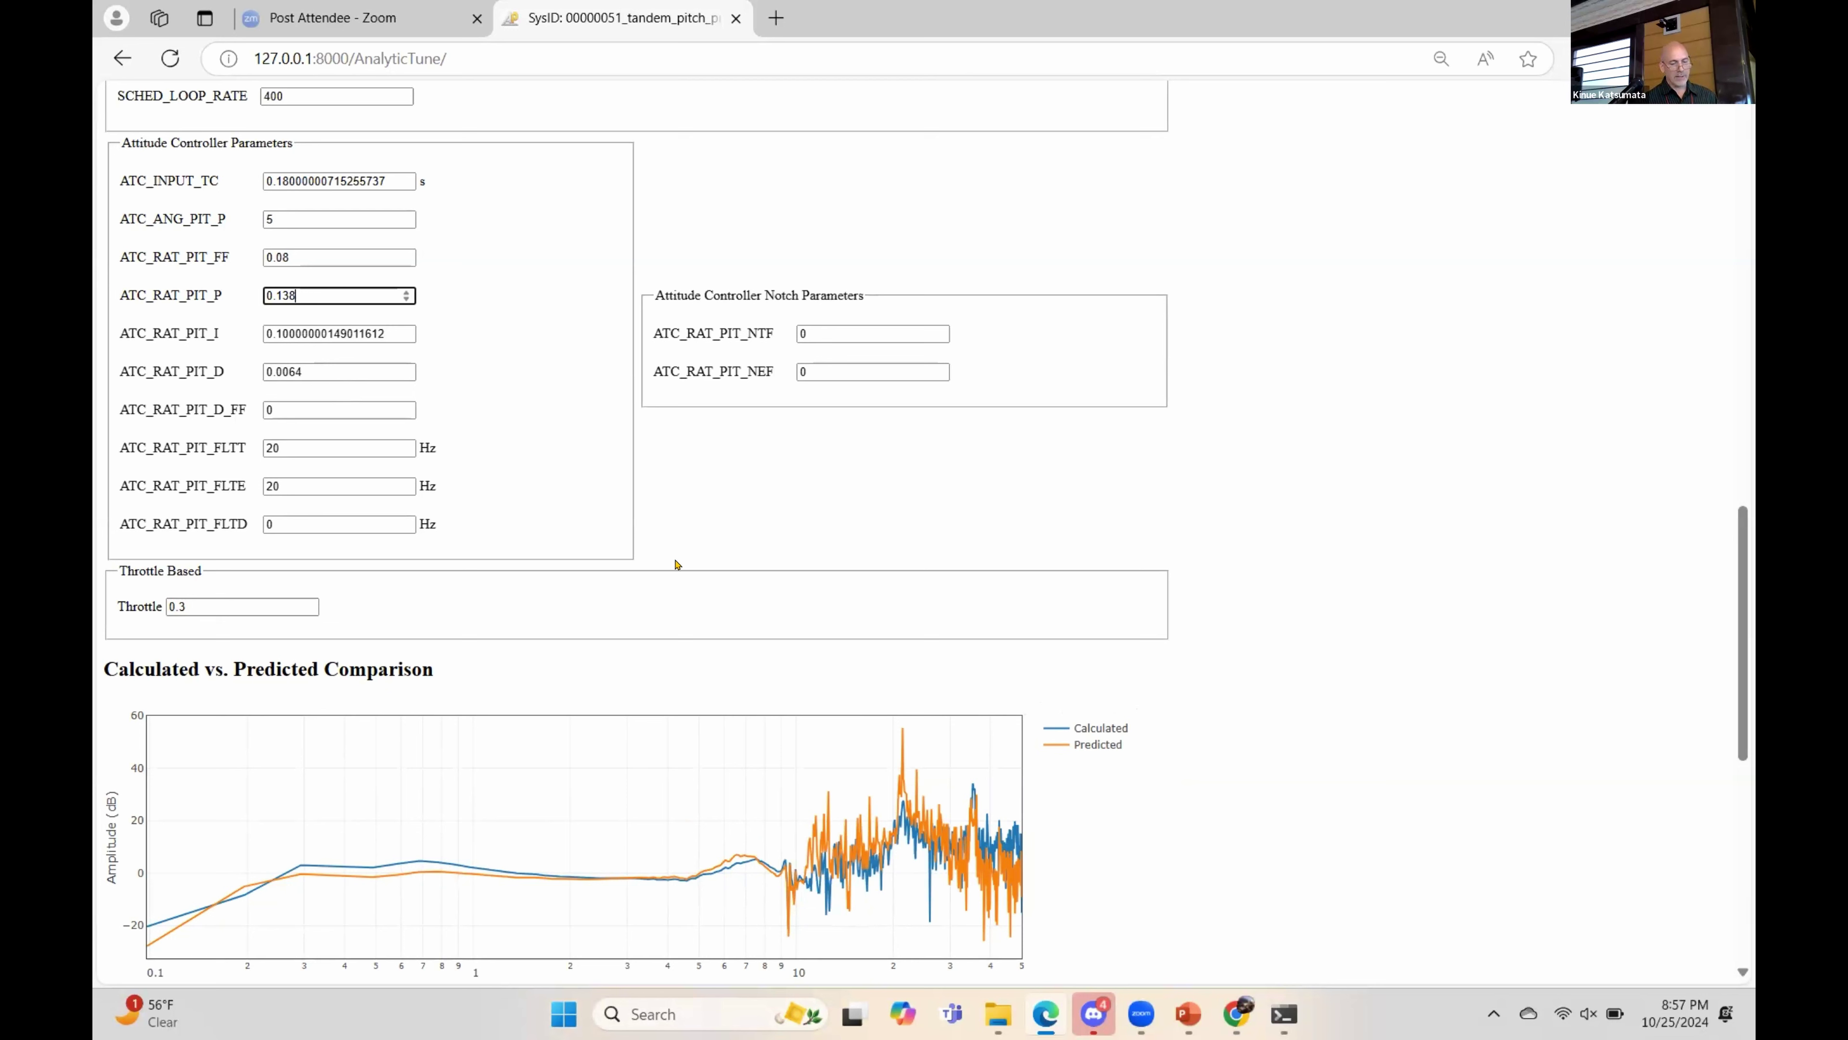
- Set both pitch notch filter indices, ATC_RAT_PIT_NTF and ATC_RAT_PIT_NEF, to 1
click(864, 331)
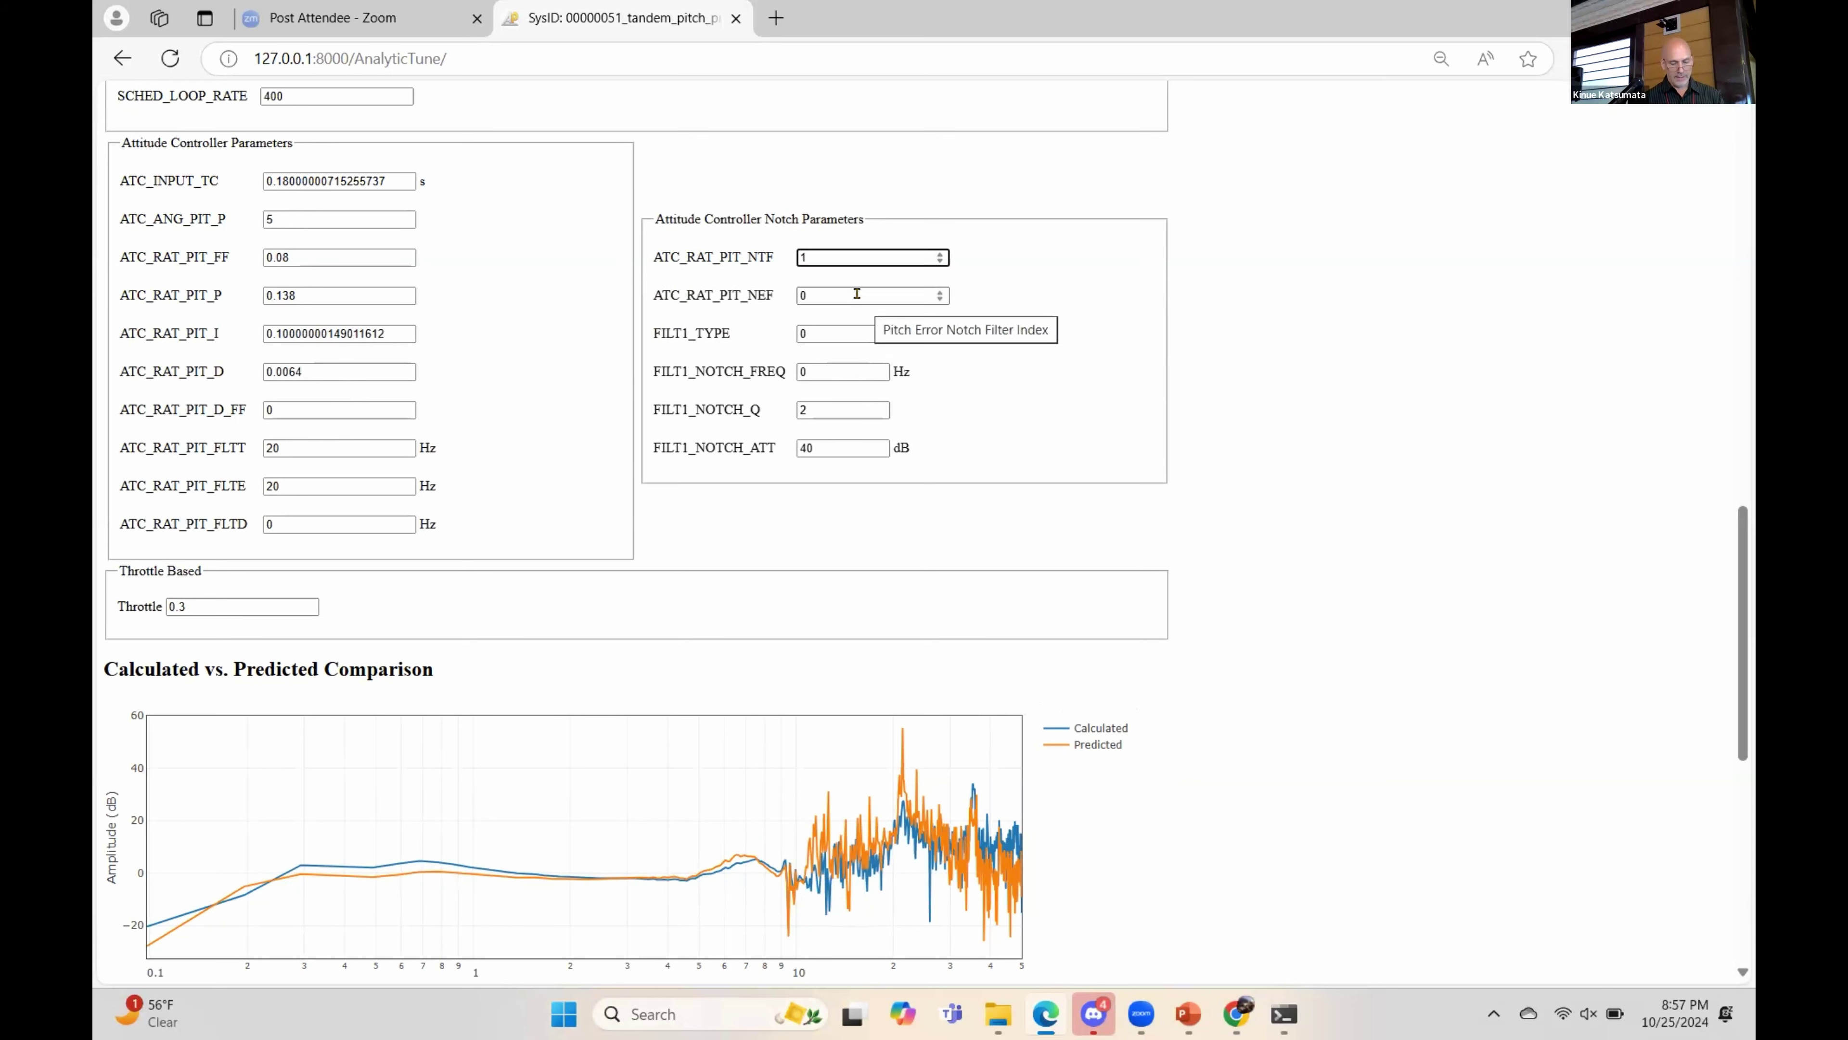
click(825, 291)
key(BackSpace)
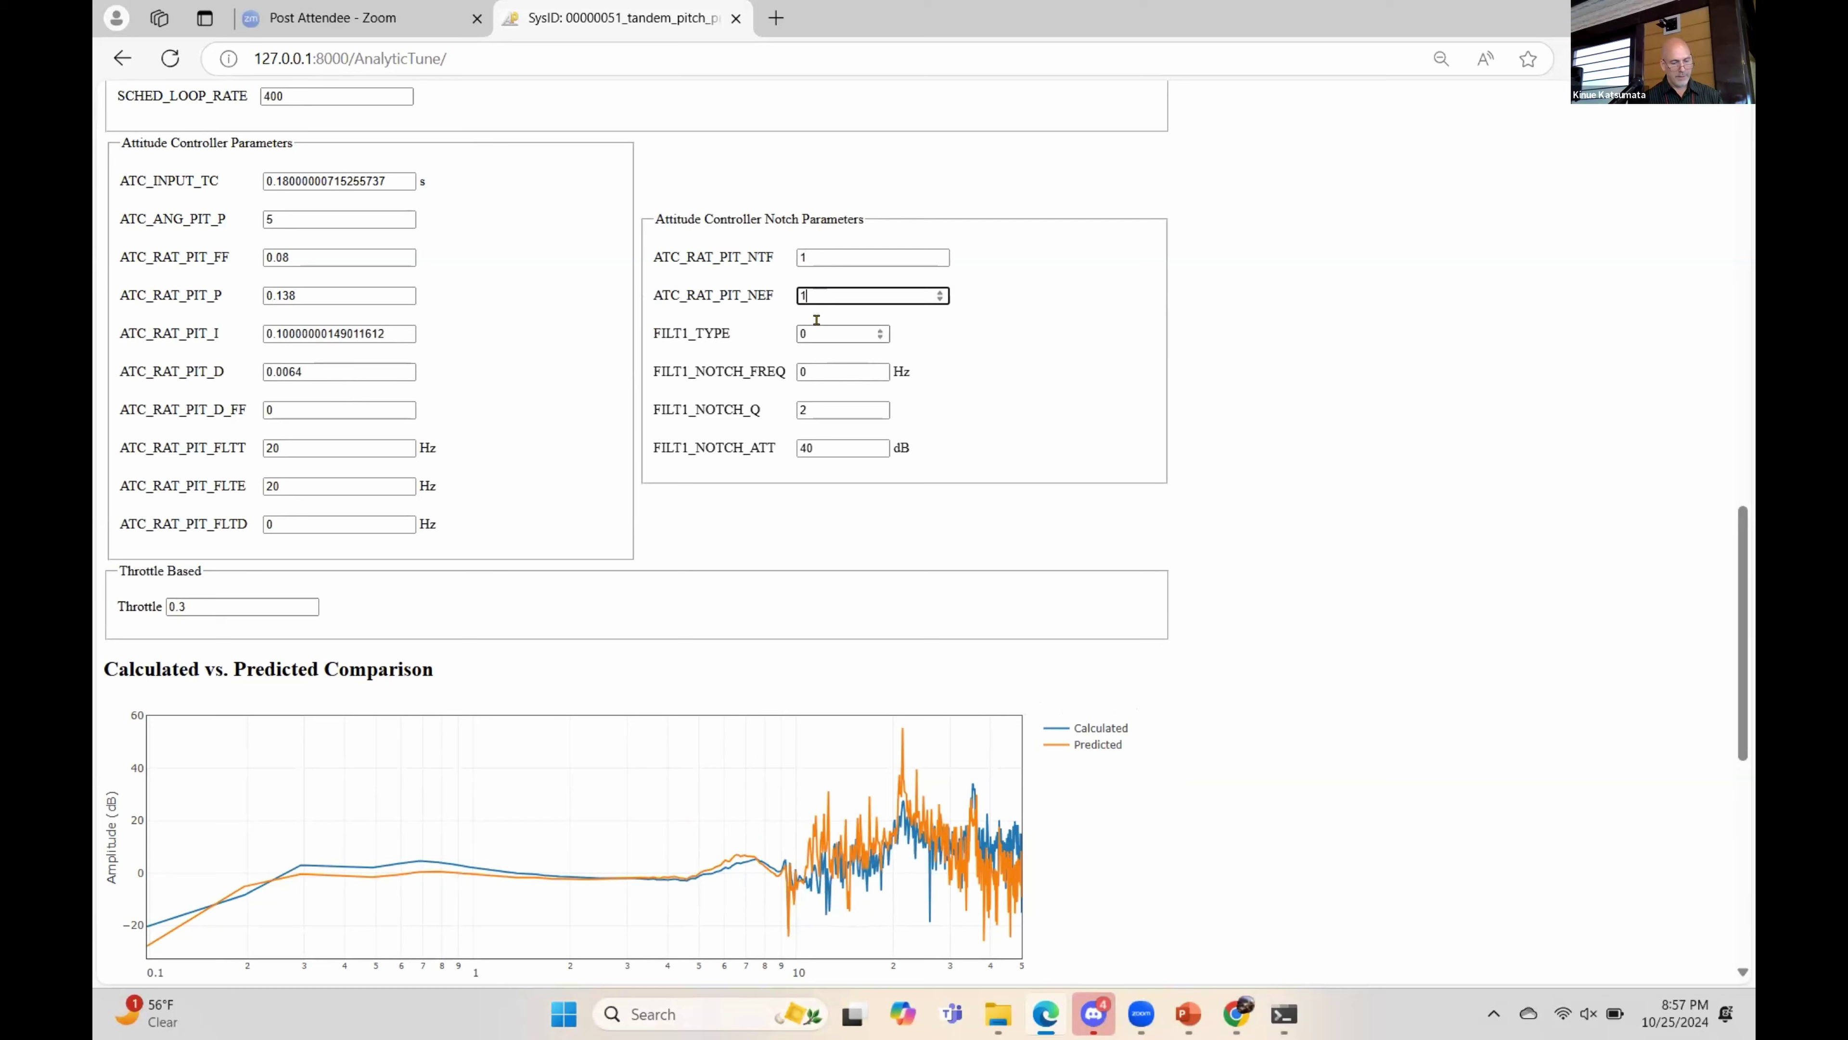
- Set FILT1_TYPE to 1 and FILT1_NOTCH_FREQ to 7 Hz, and inspect the notch in the predicted amplitude curve
click(813, 333)
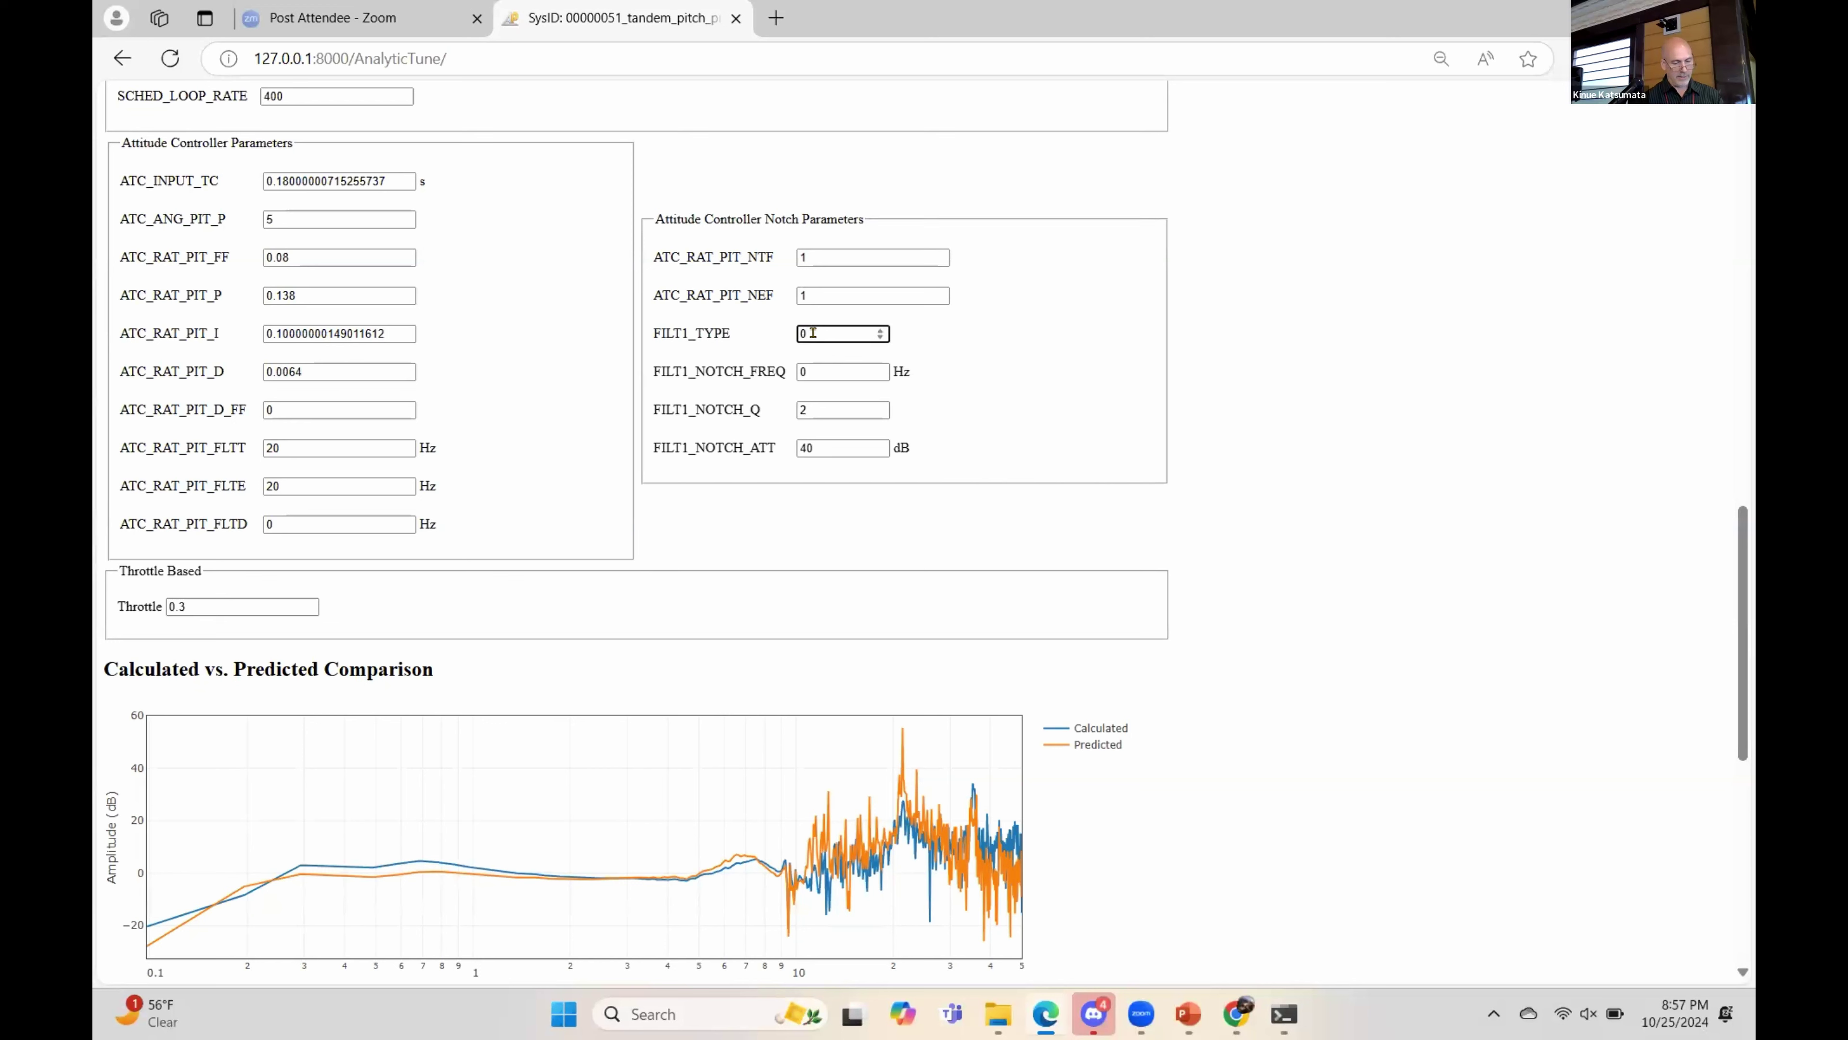
text(1)
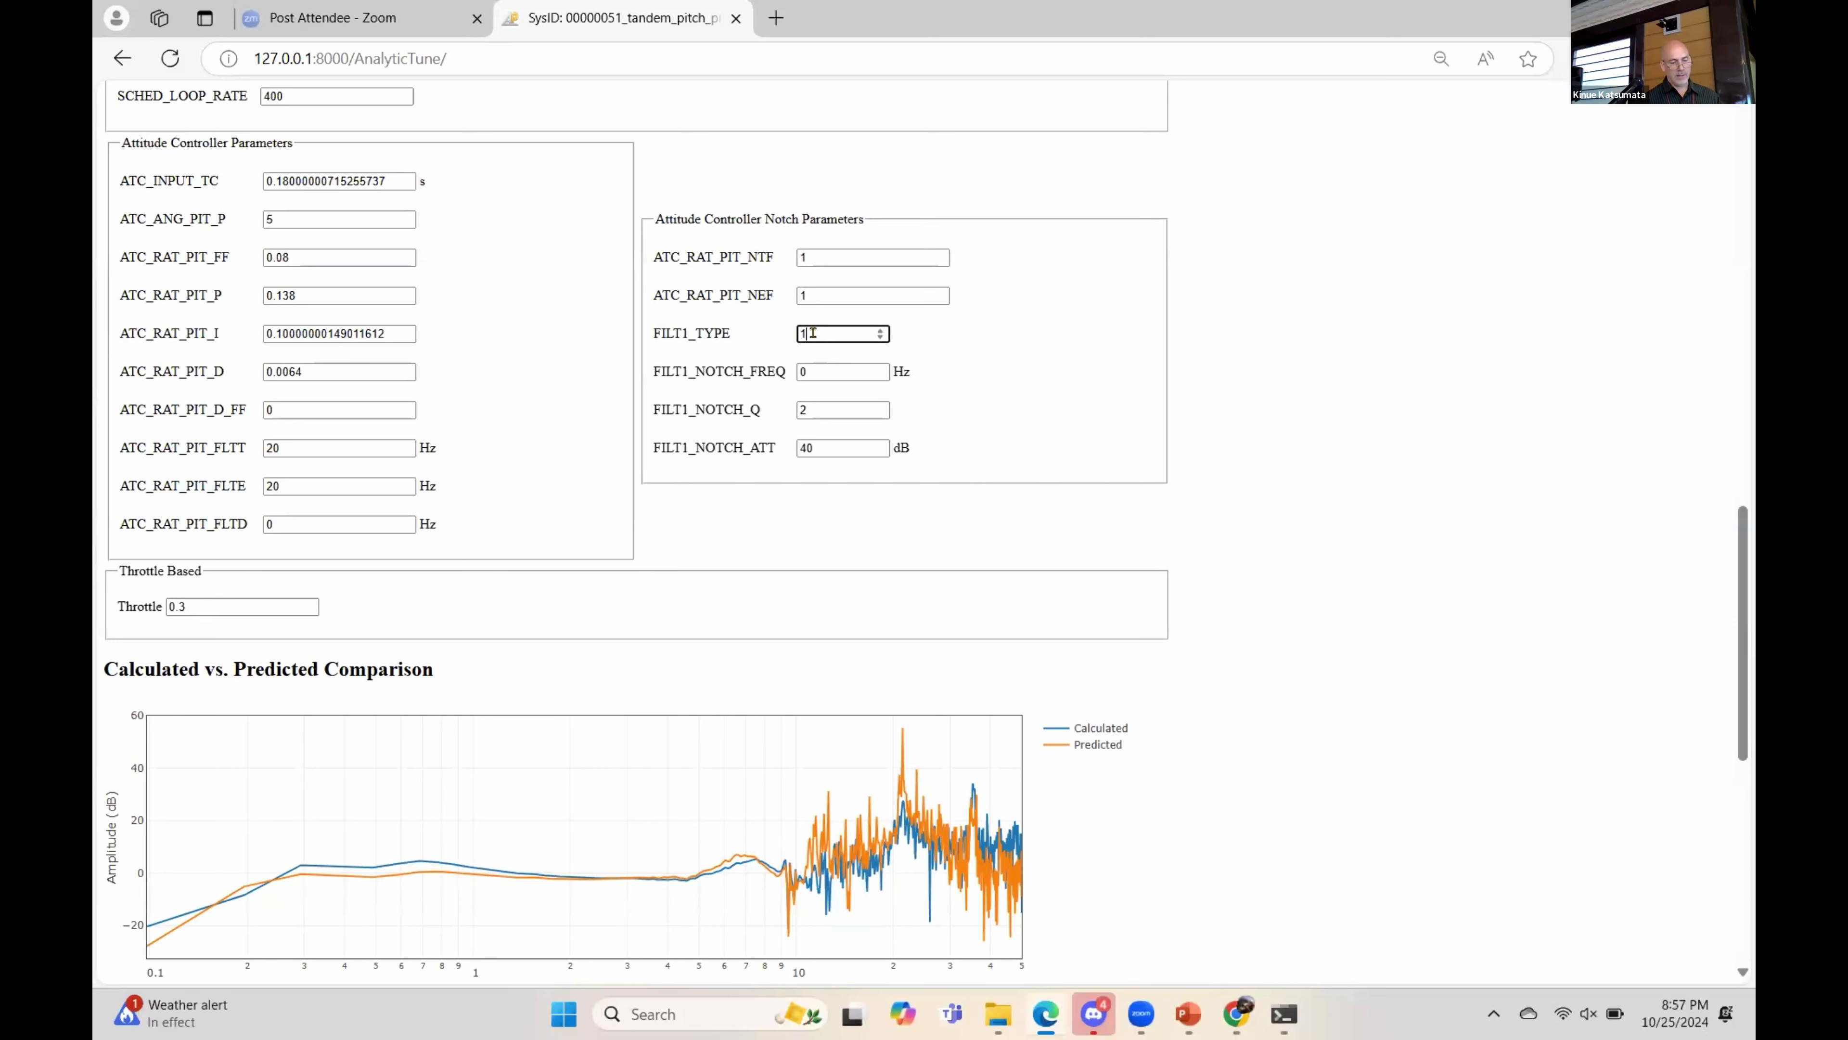
click(812, 370)
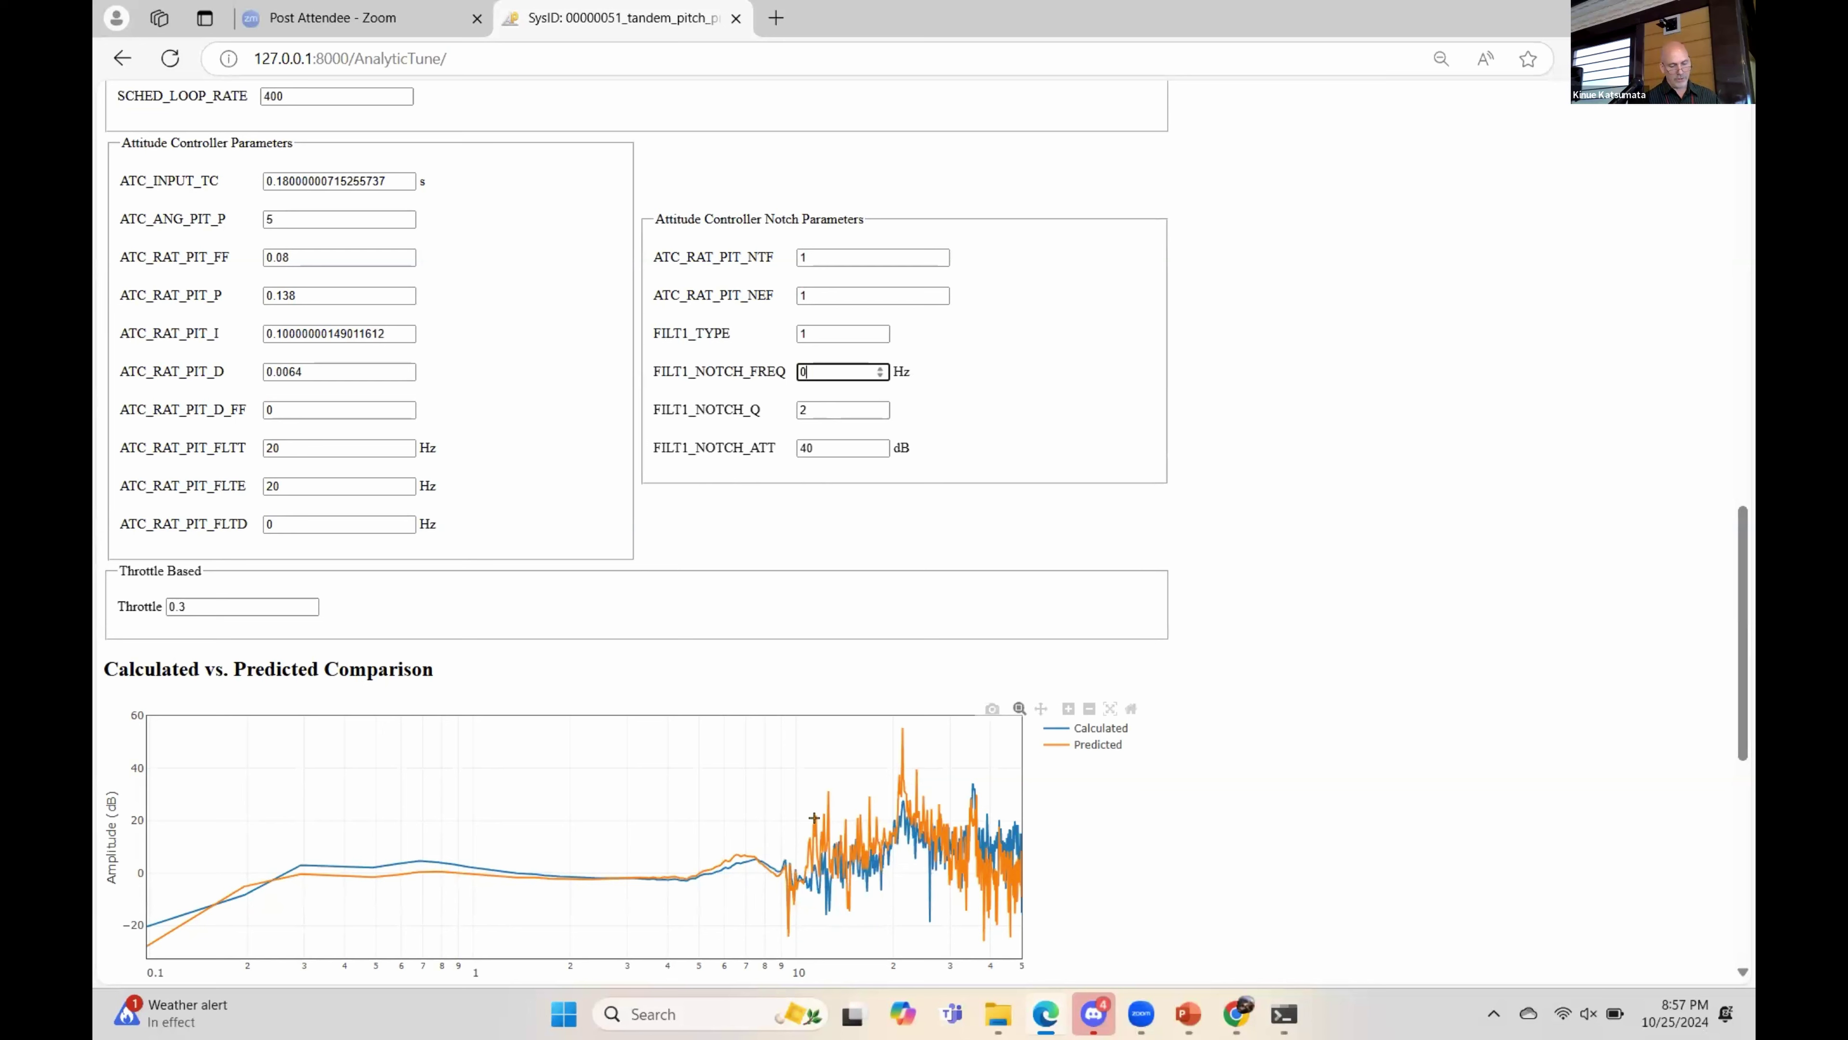
key(BackSpace)
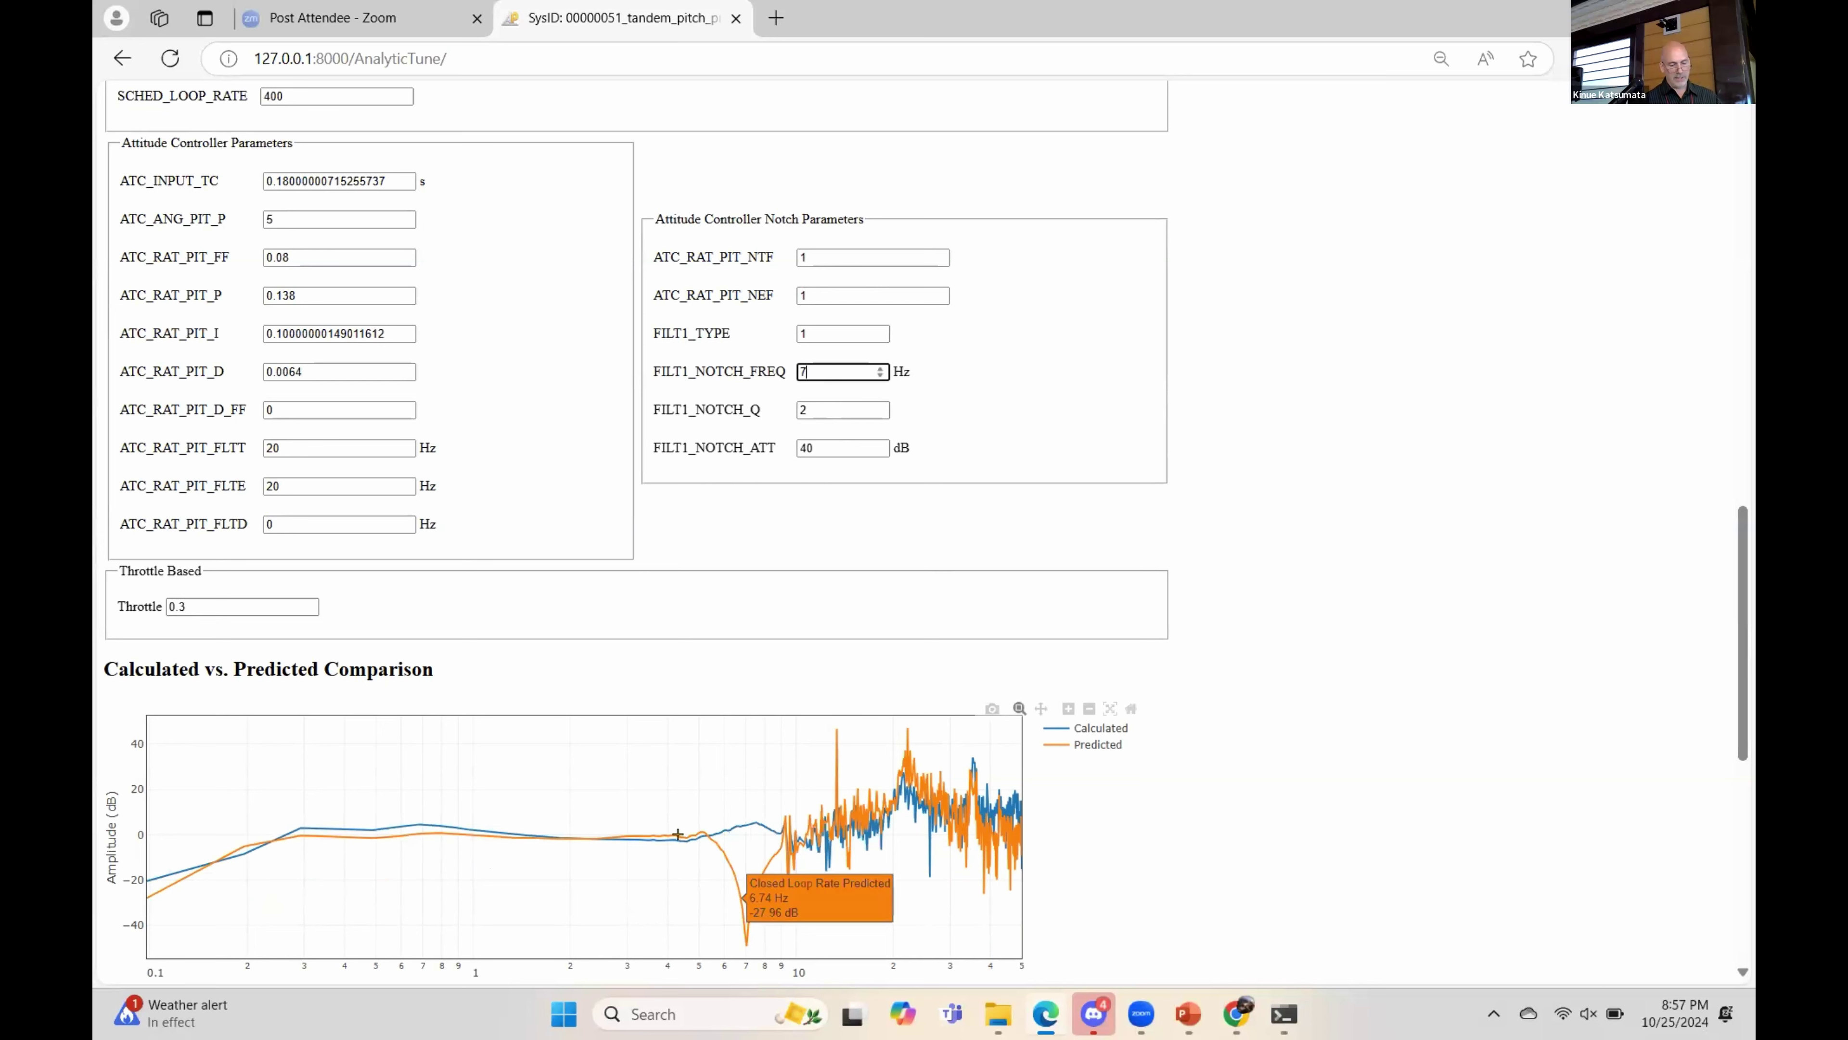
mouse_move(757, 943)
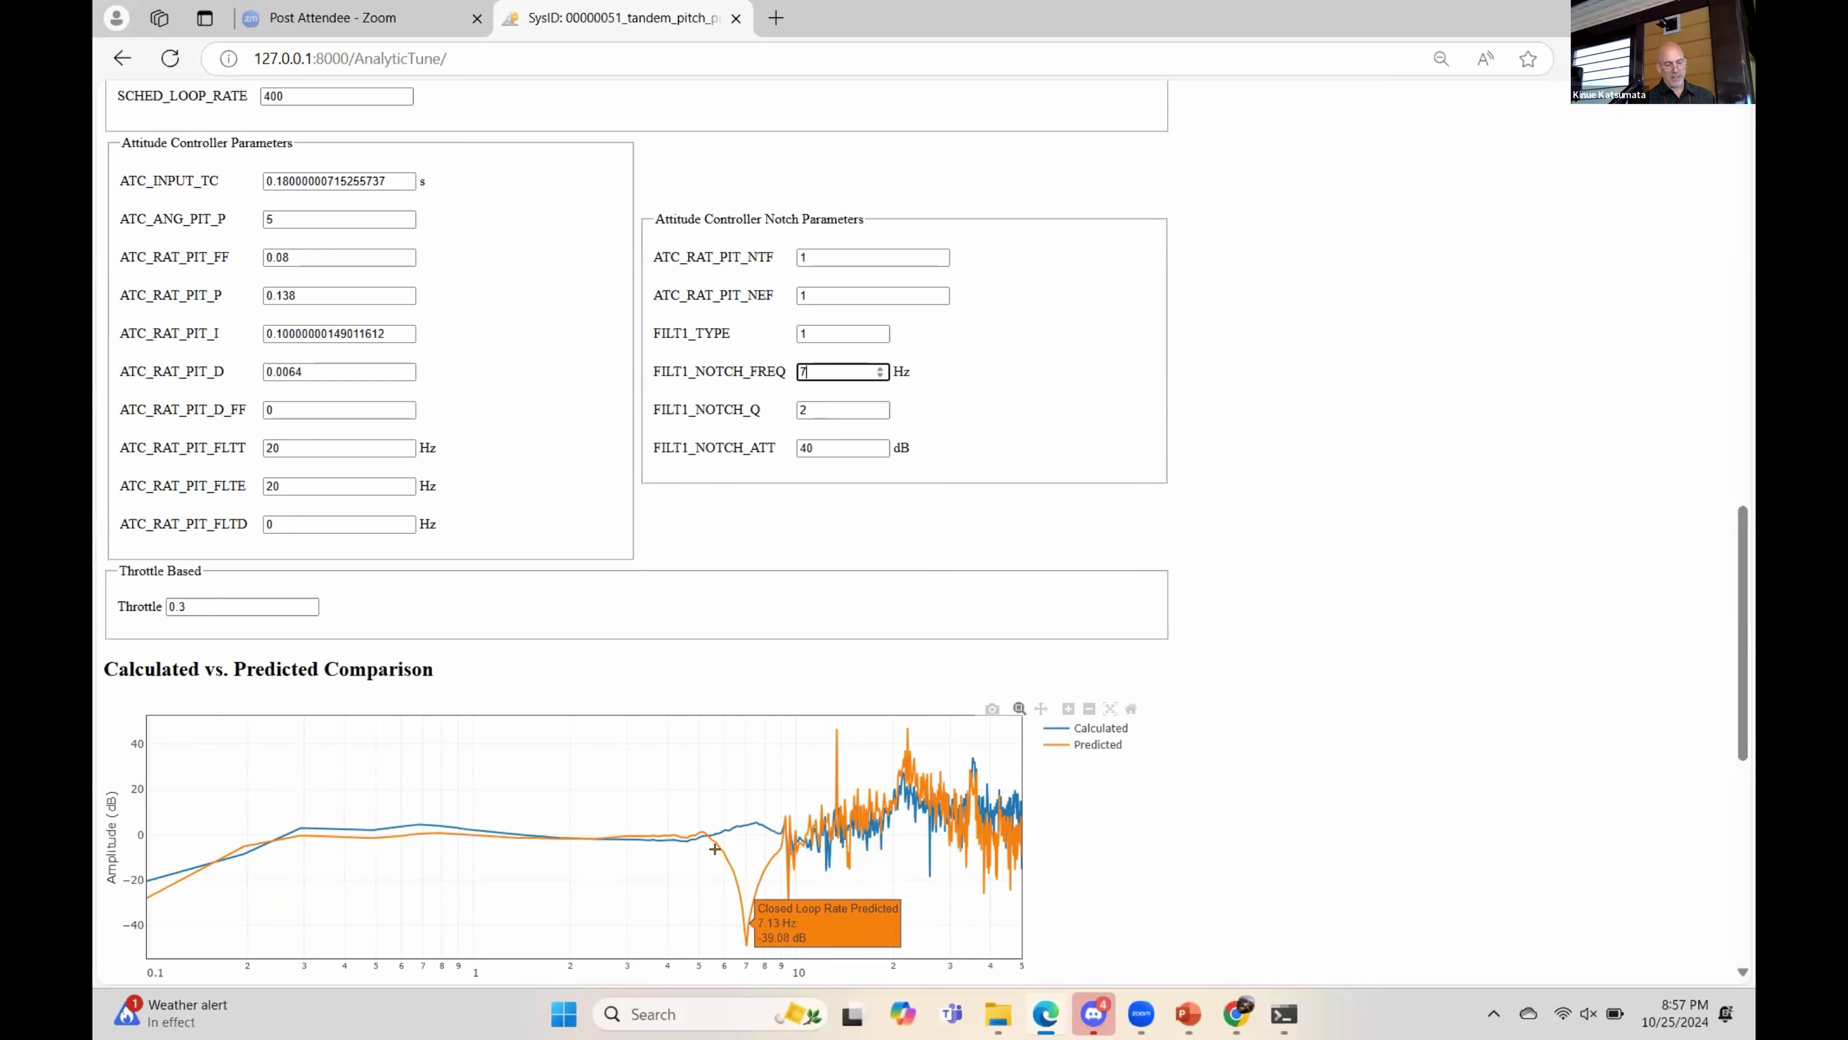
- Set the notch attenuation FILT1_NOTCH_ATT to 5 dB
click(844, 446)
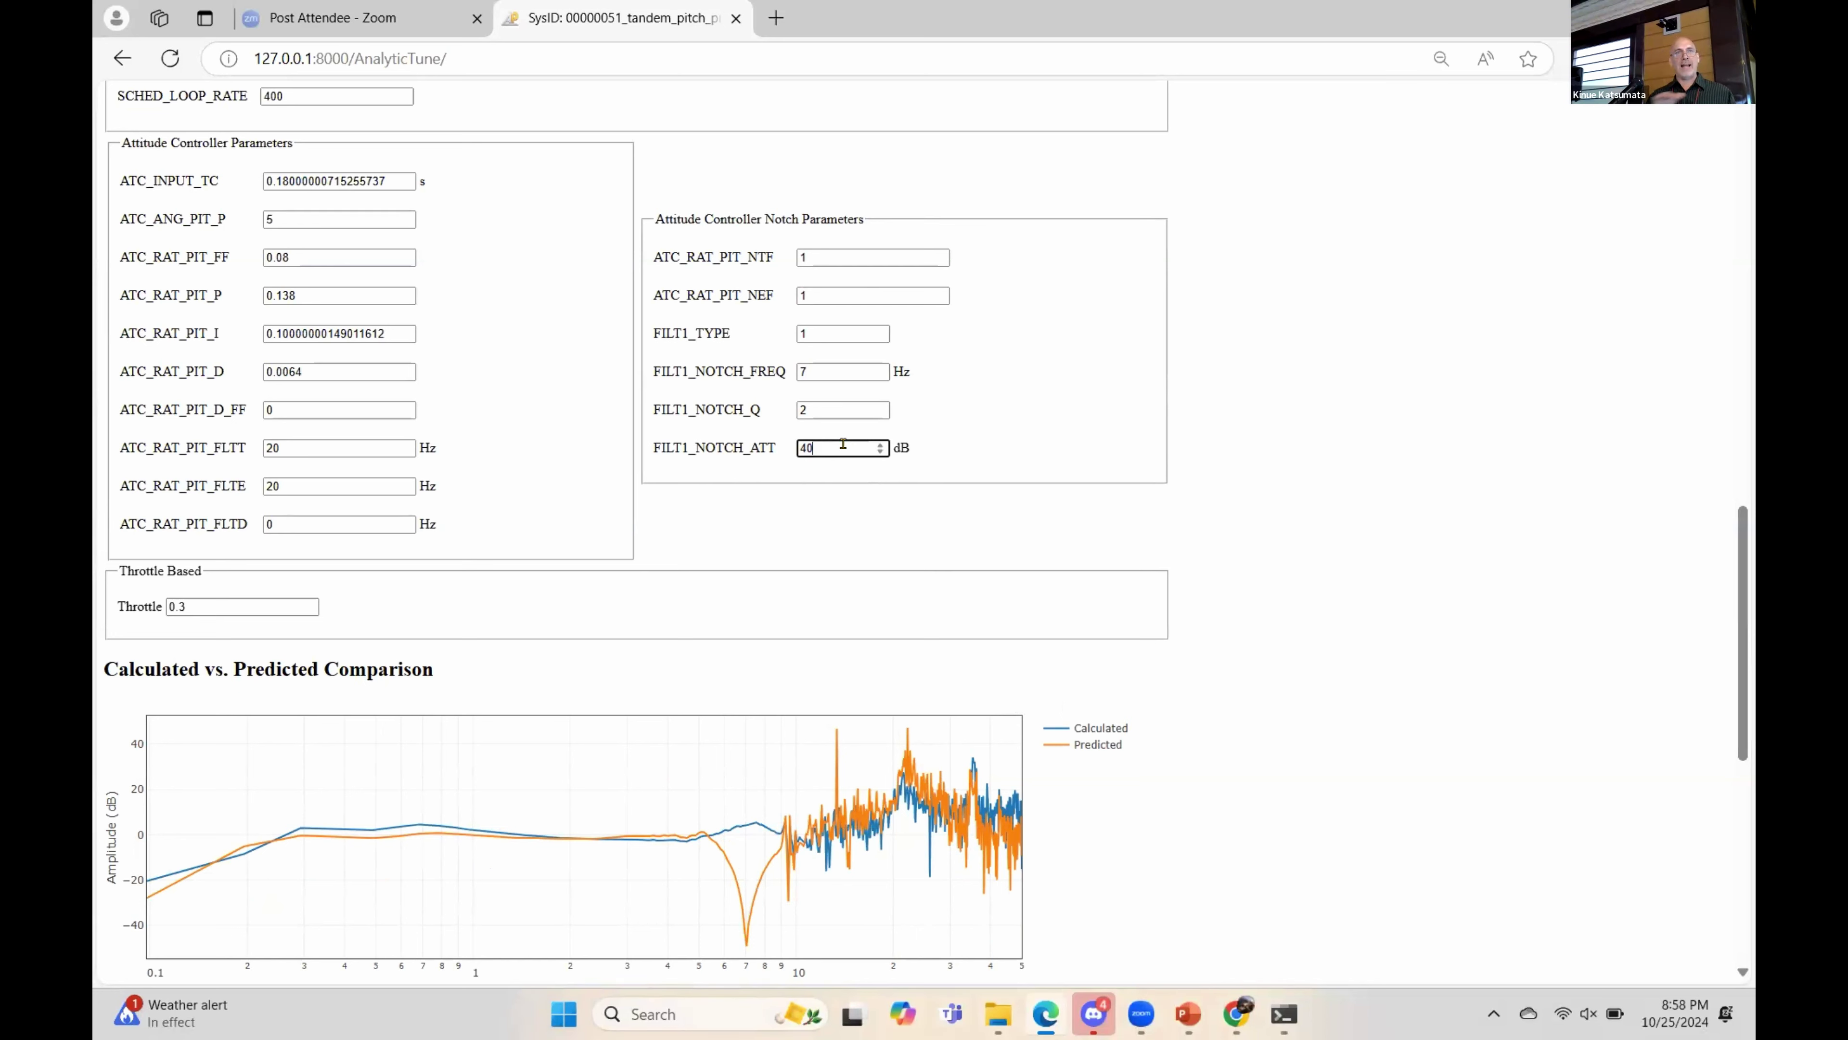
key(BackSpace)
key(BackSpace)
text(8)
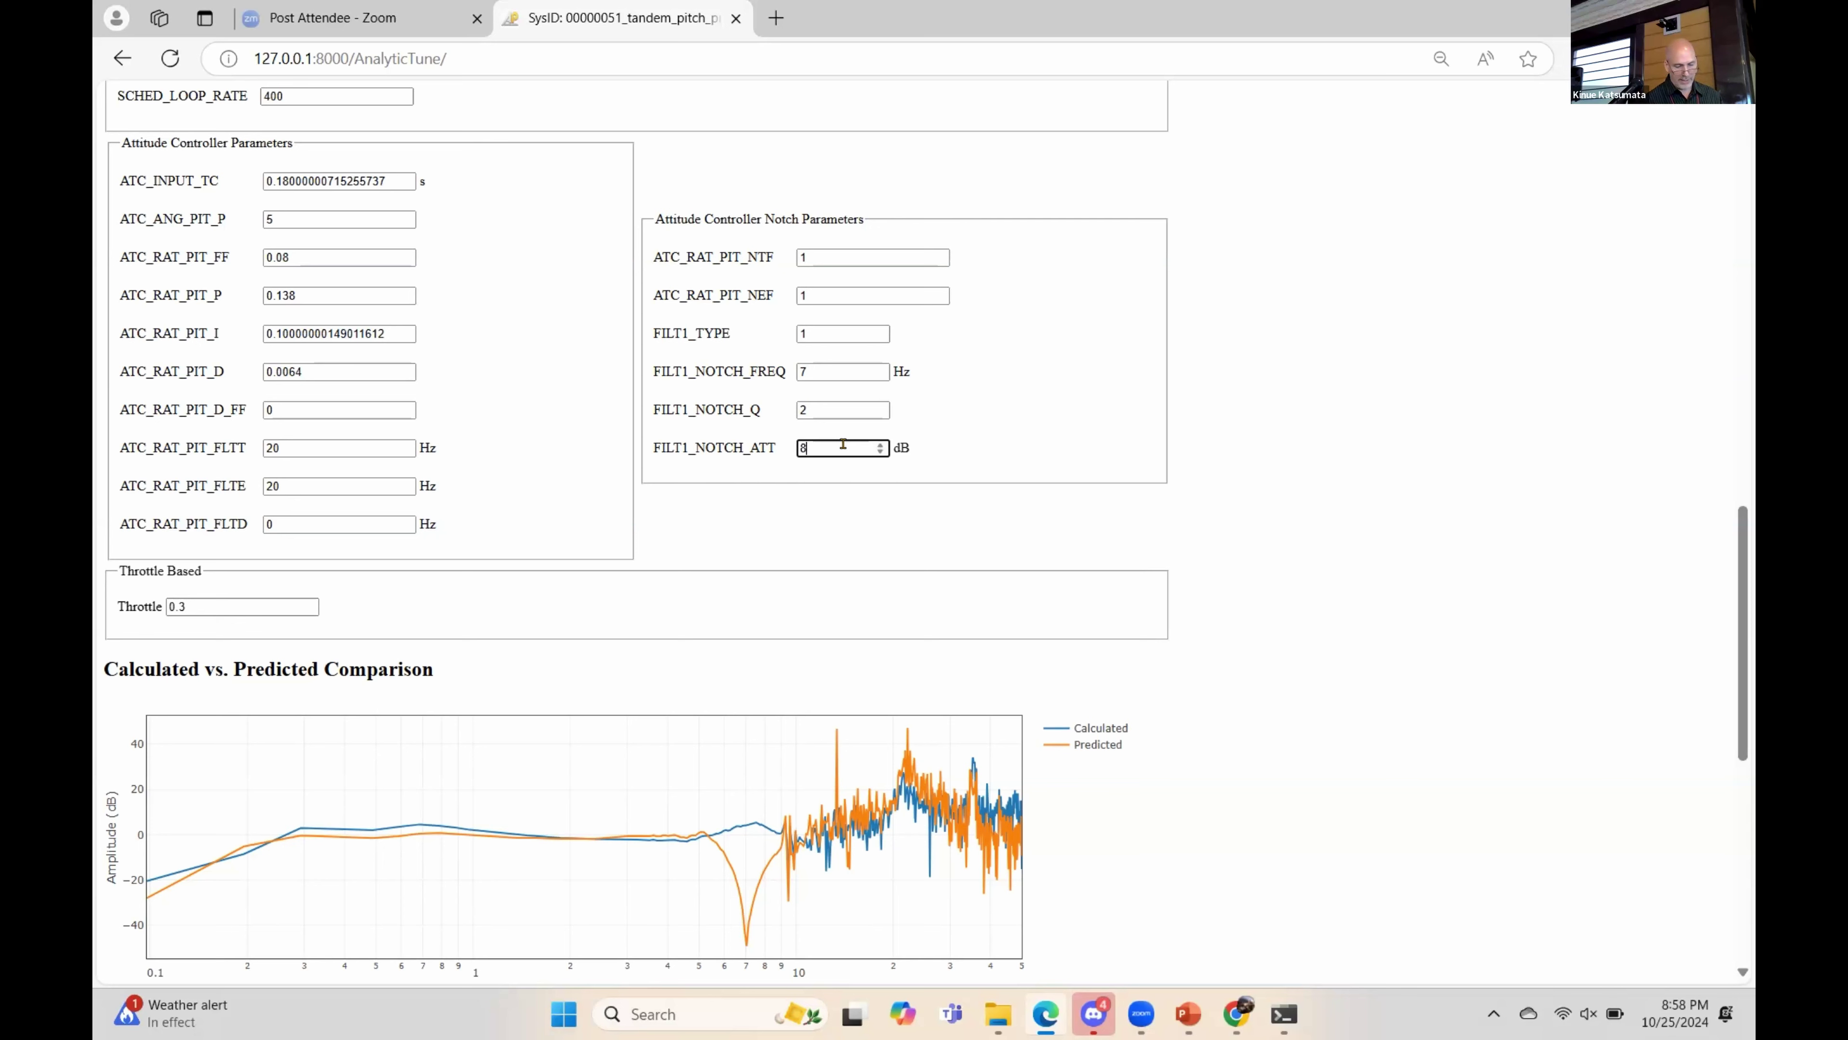
key(BackSpace)
text(5)
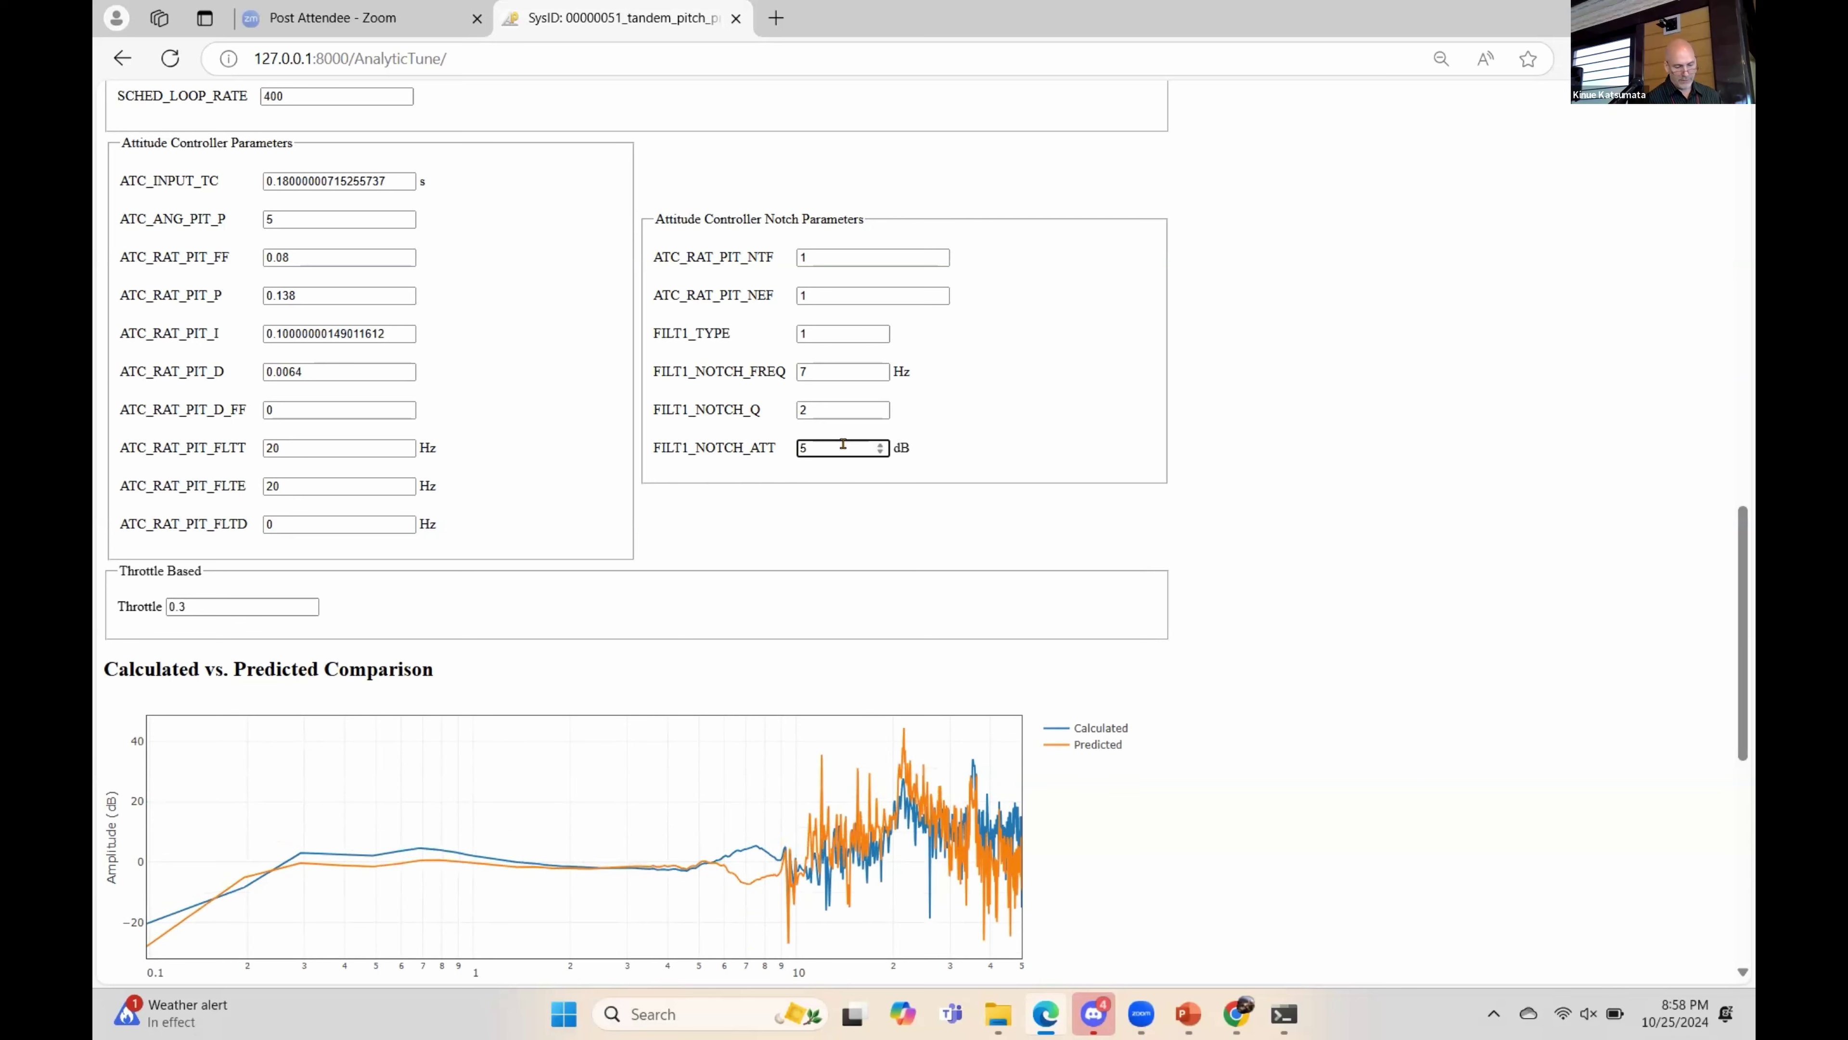
- Set the notch quality factor FILT1_NOTCH_Q to 1.5 and review the rate controller's predicted response against the calculated one
click(809, 402)
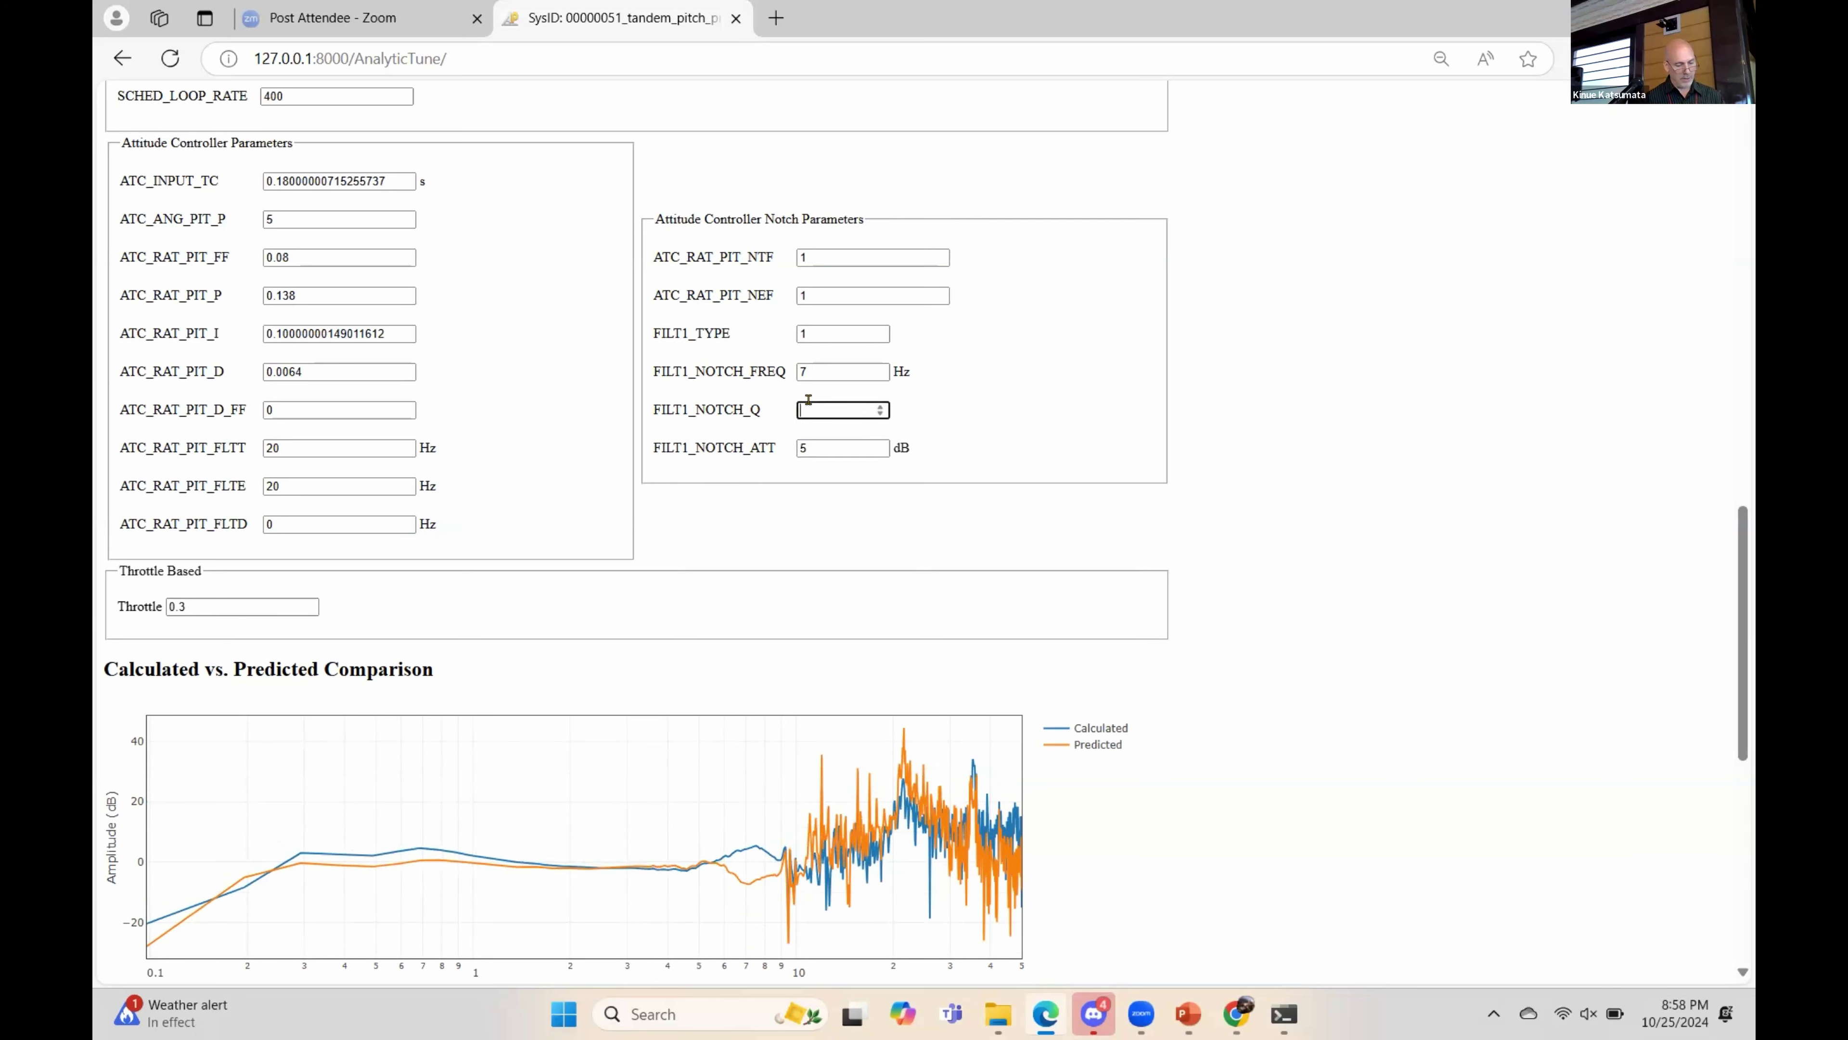
text(1.5)
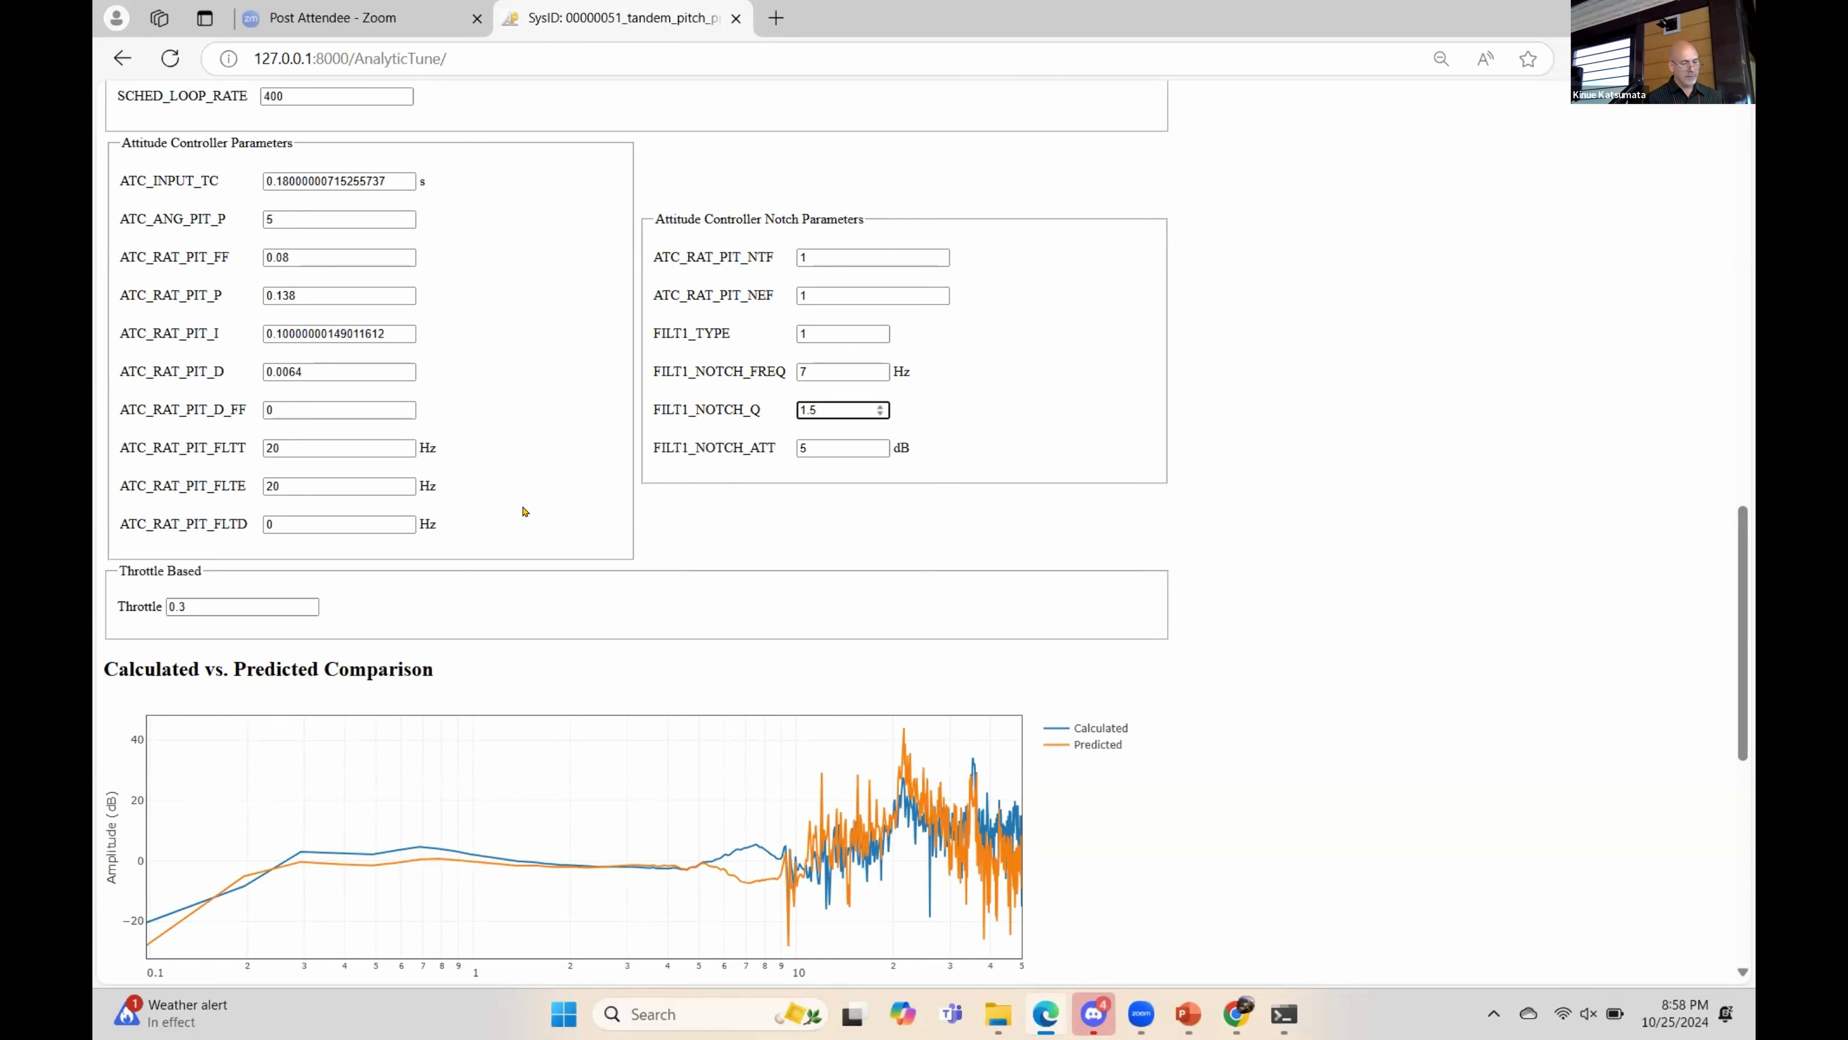
scroll(522, 511, down, 10)
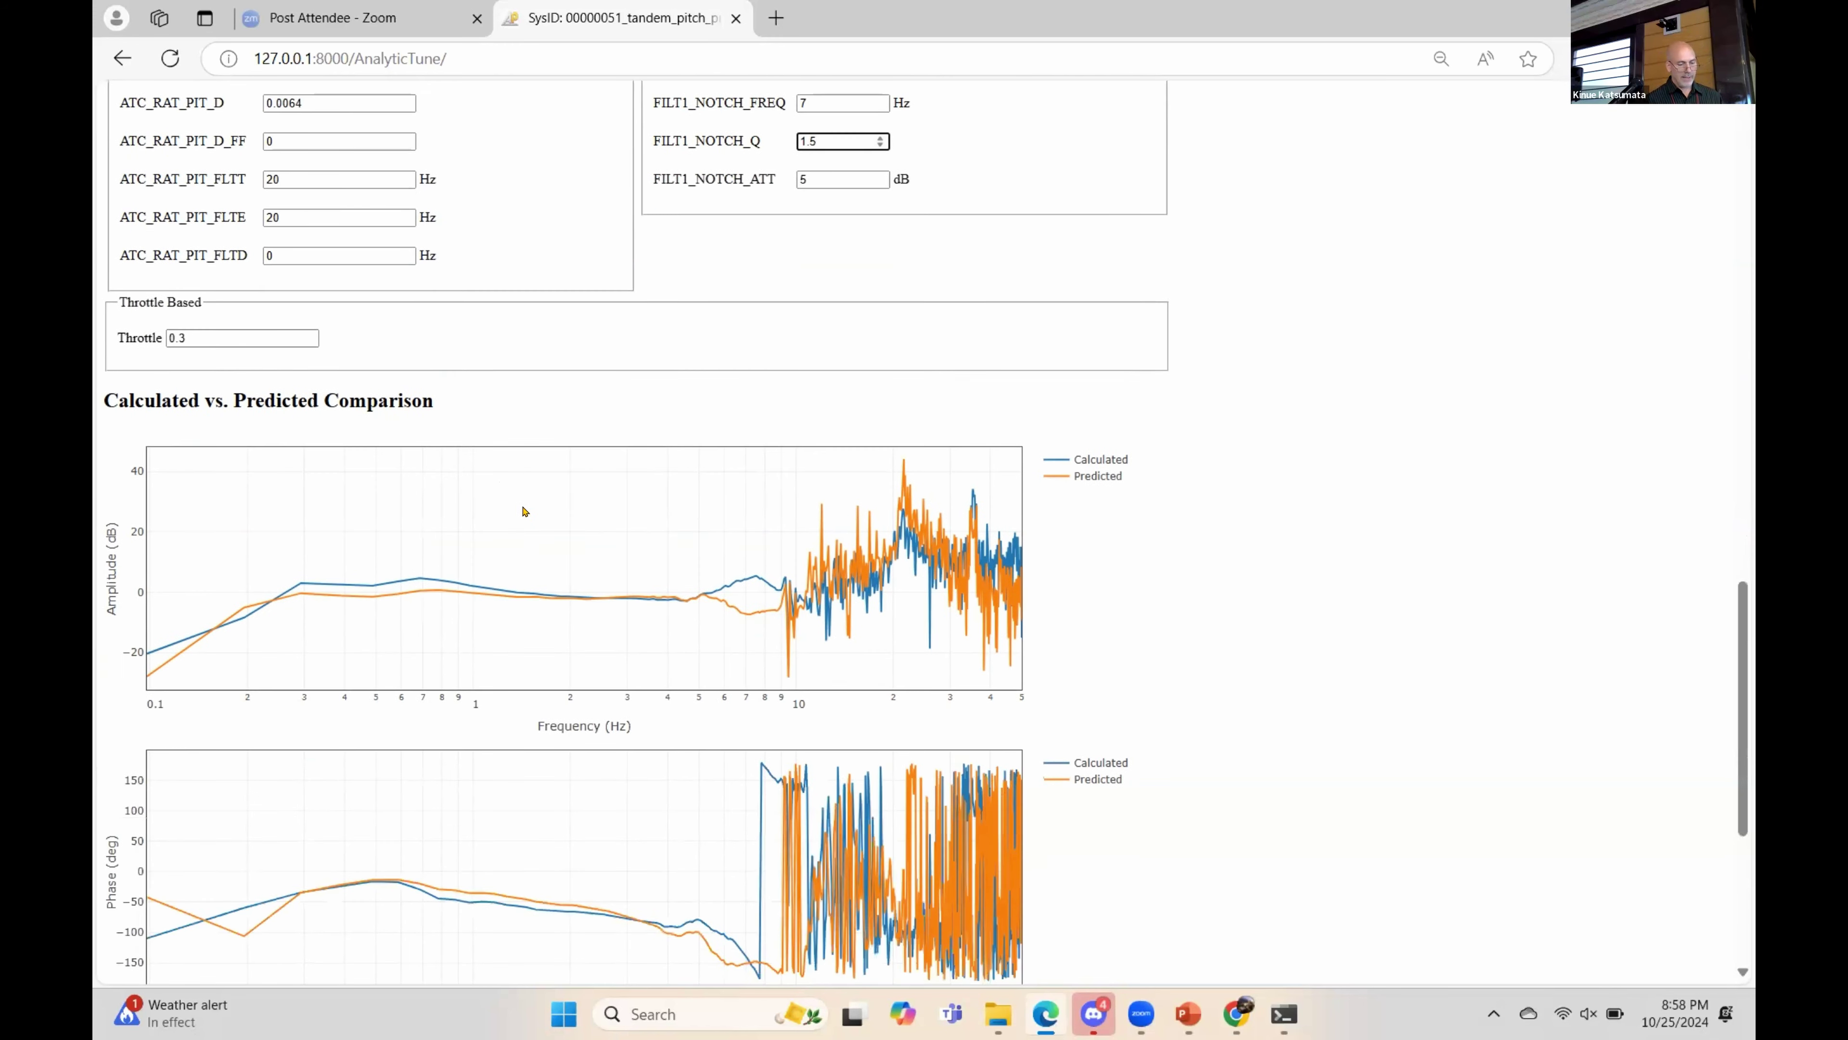
scroll(518, 503, up, 1)
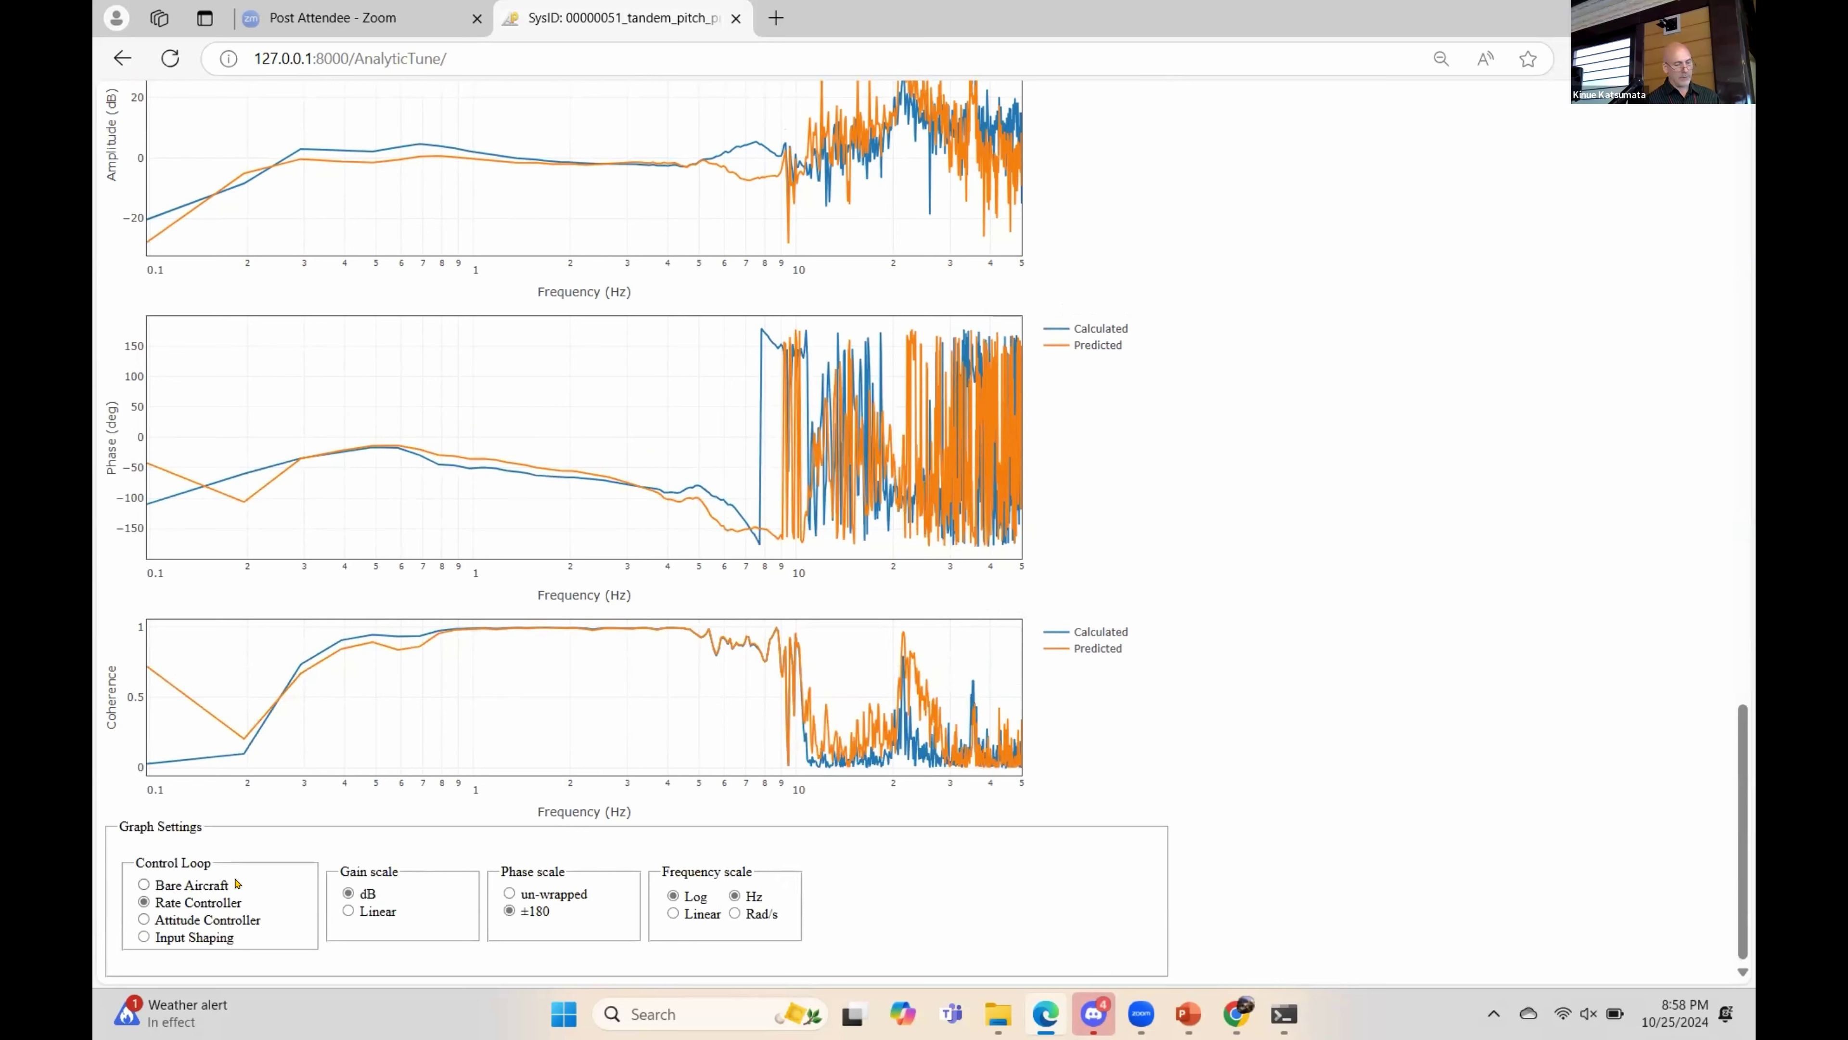
- Display the Attitude Controller loop and compare its calculated and predicted amplitude, phase and coherence curves
click(143, 919)
scroll(710, 473, up, 2)
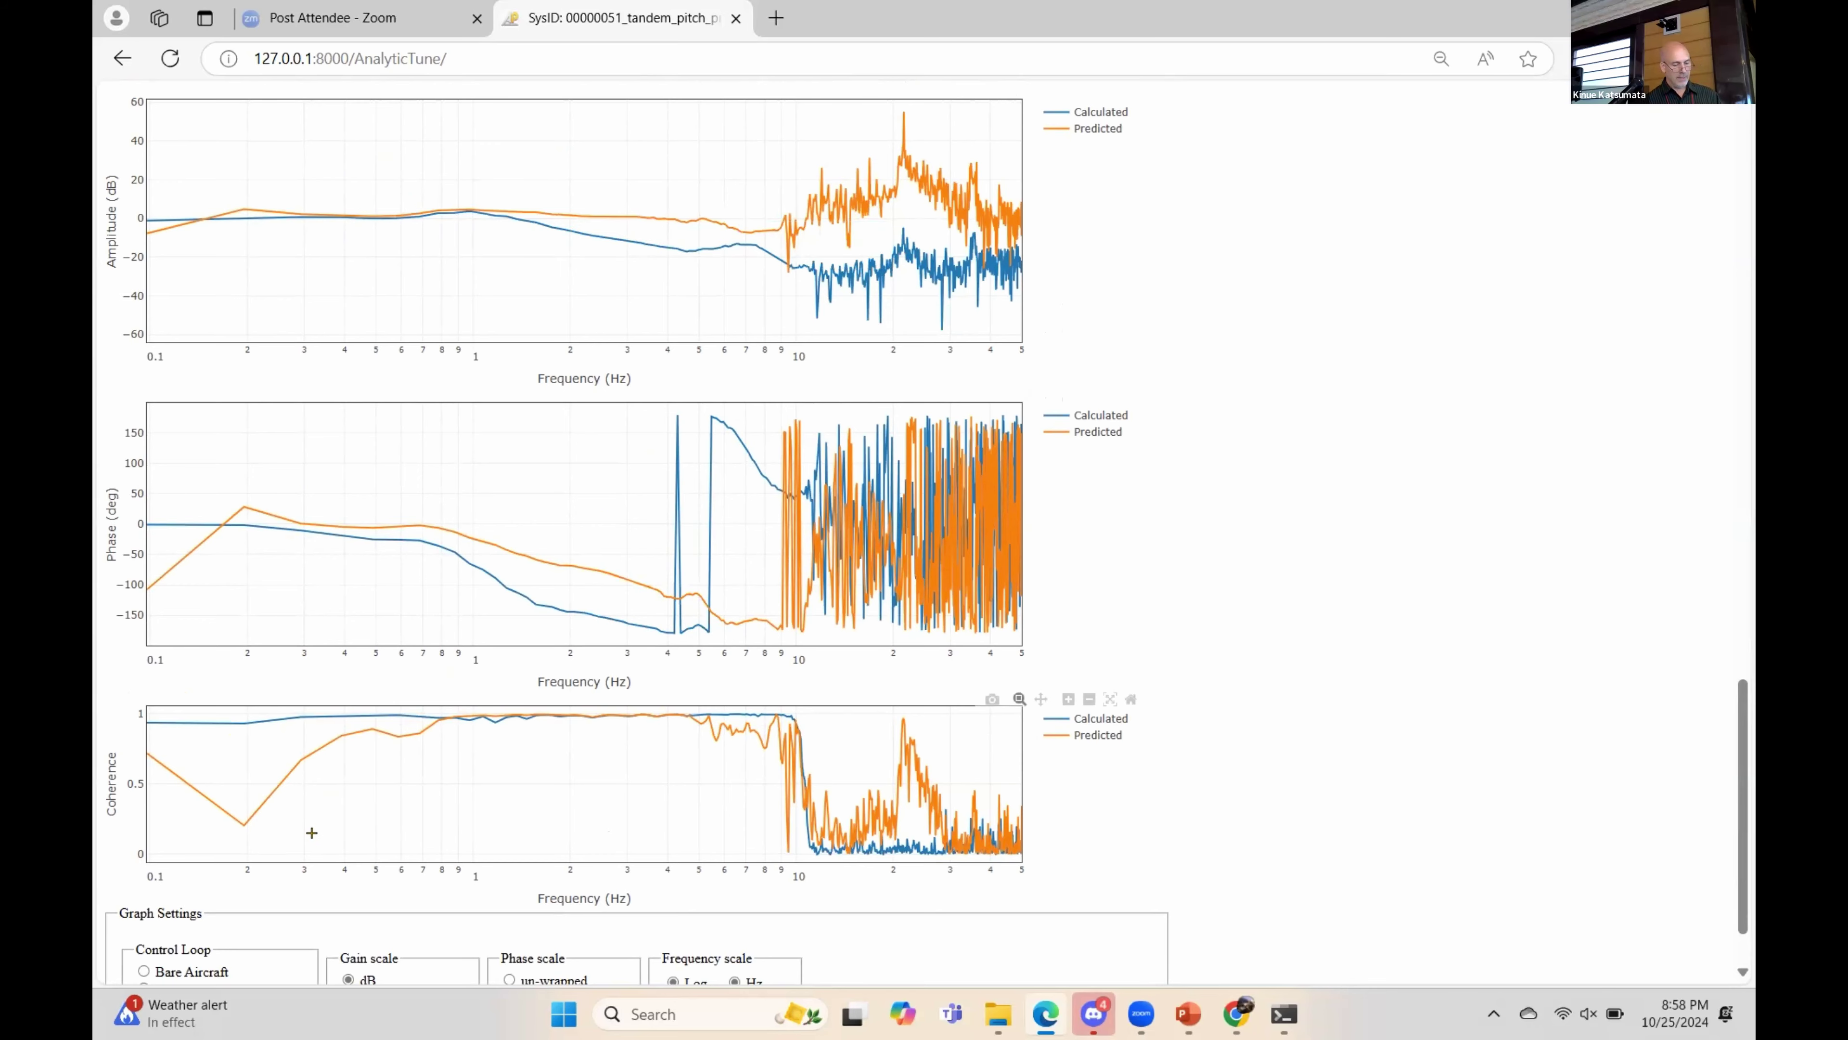
scroll(312, 832, down, 1)
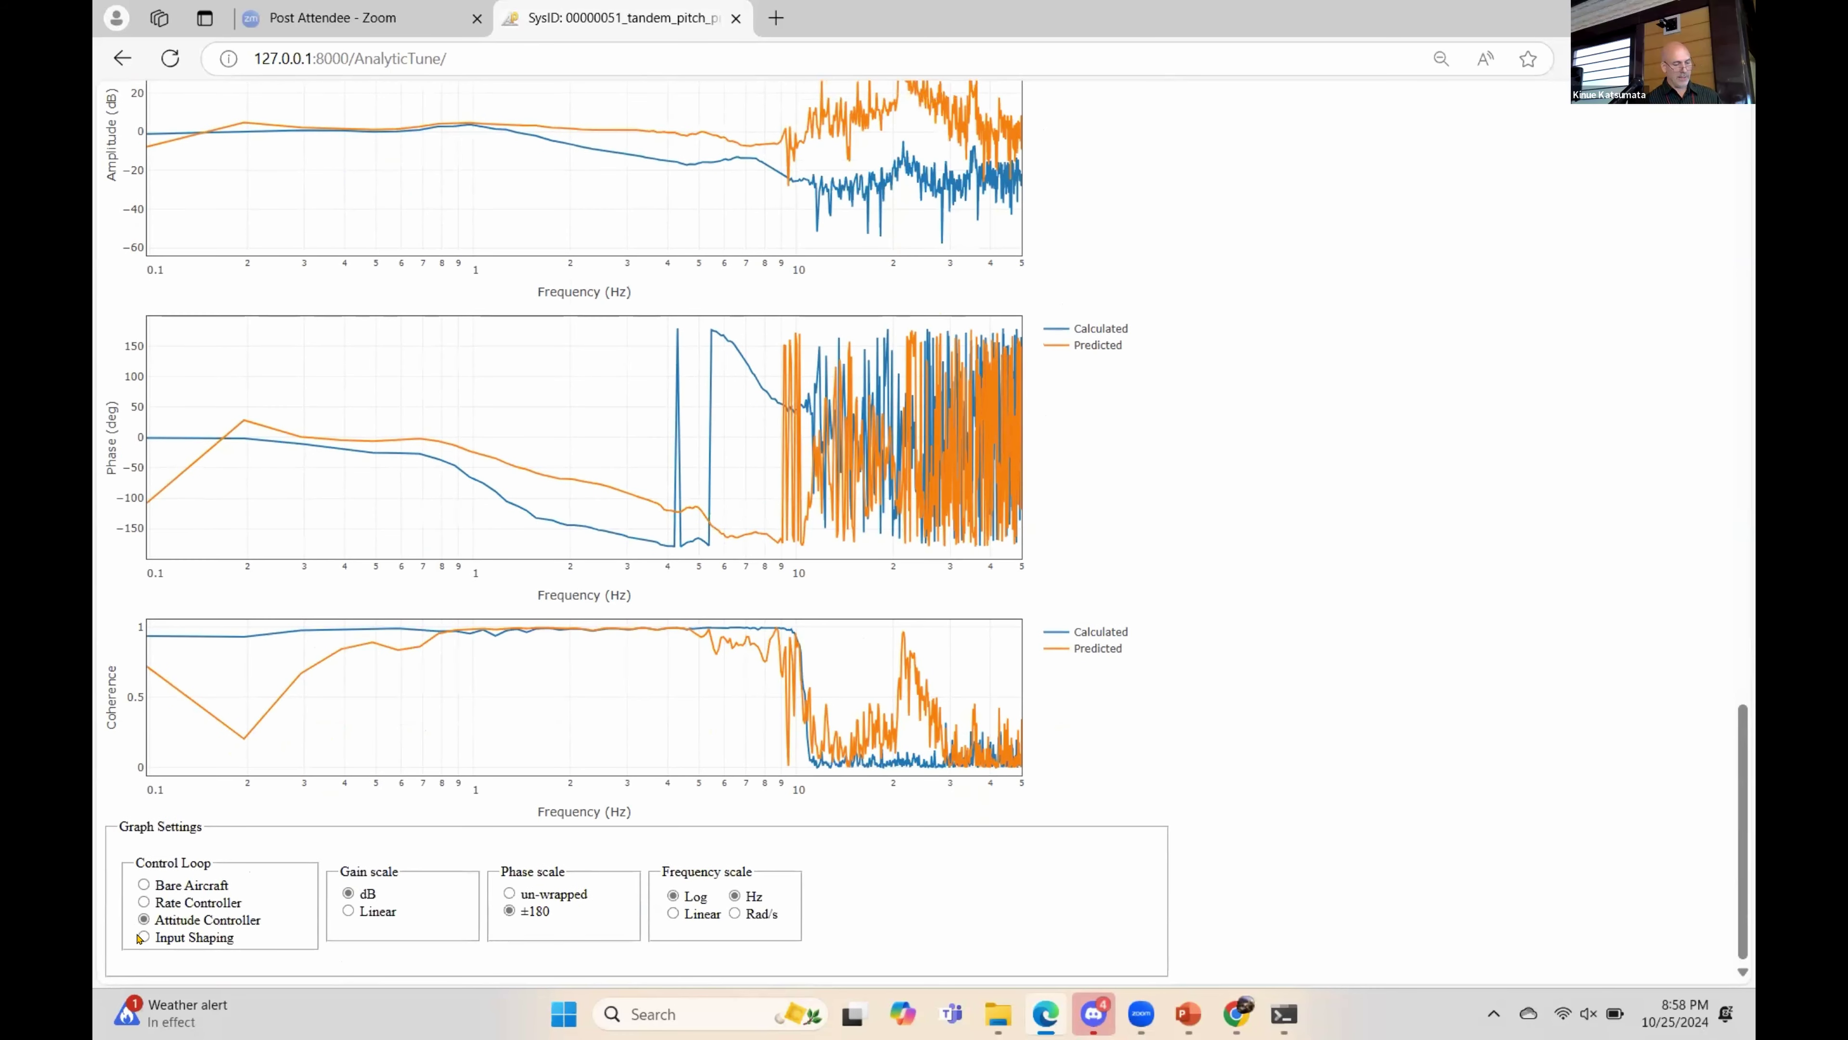
- Examine the Input Shaping and Bare Aircraft frequency responses, leaving the control loop display on Input Shaping
click(143, 937)
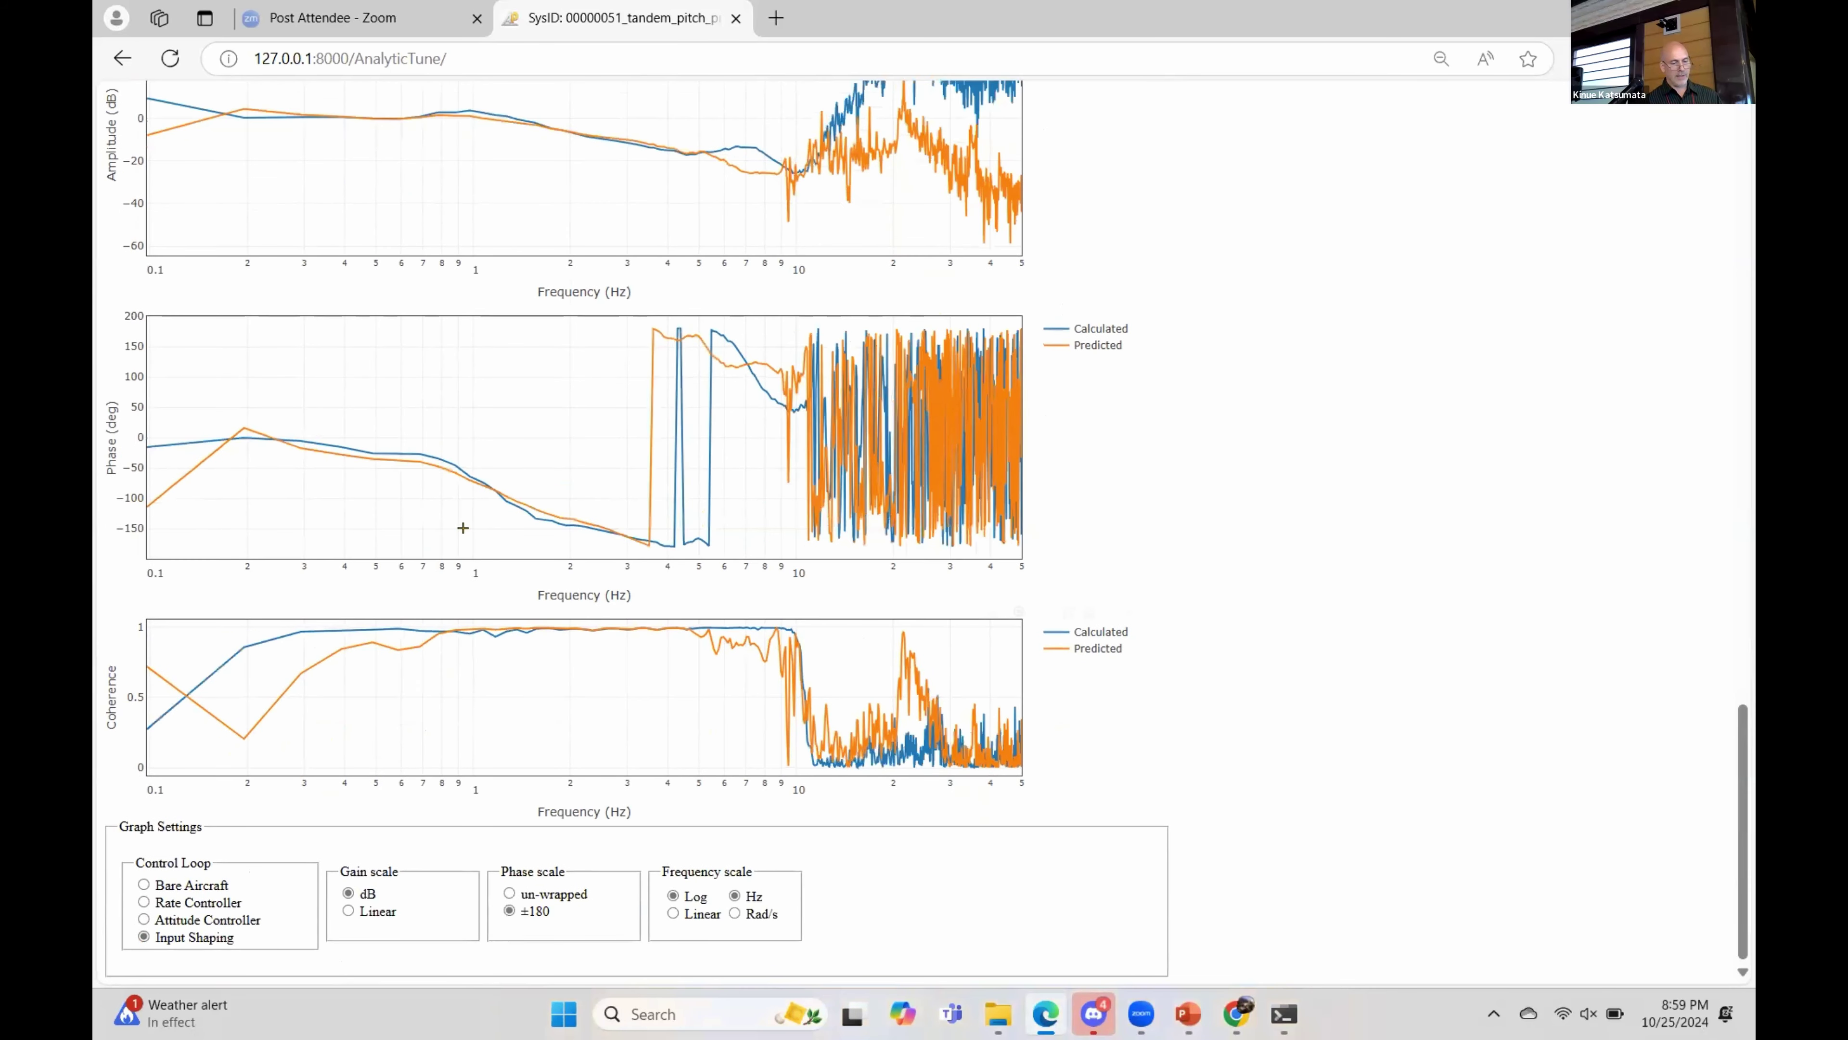
scroll(463, 528, up, 1)
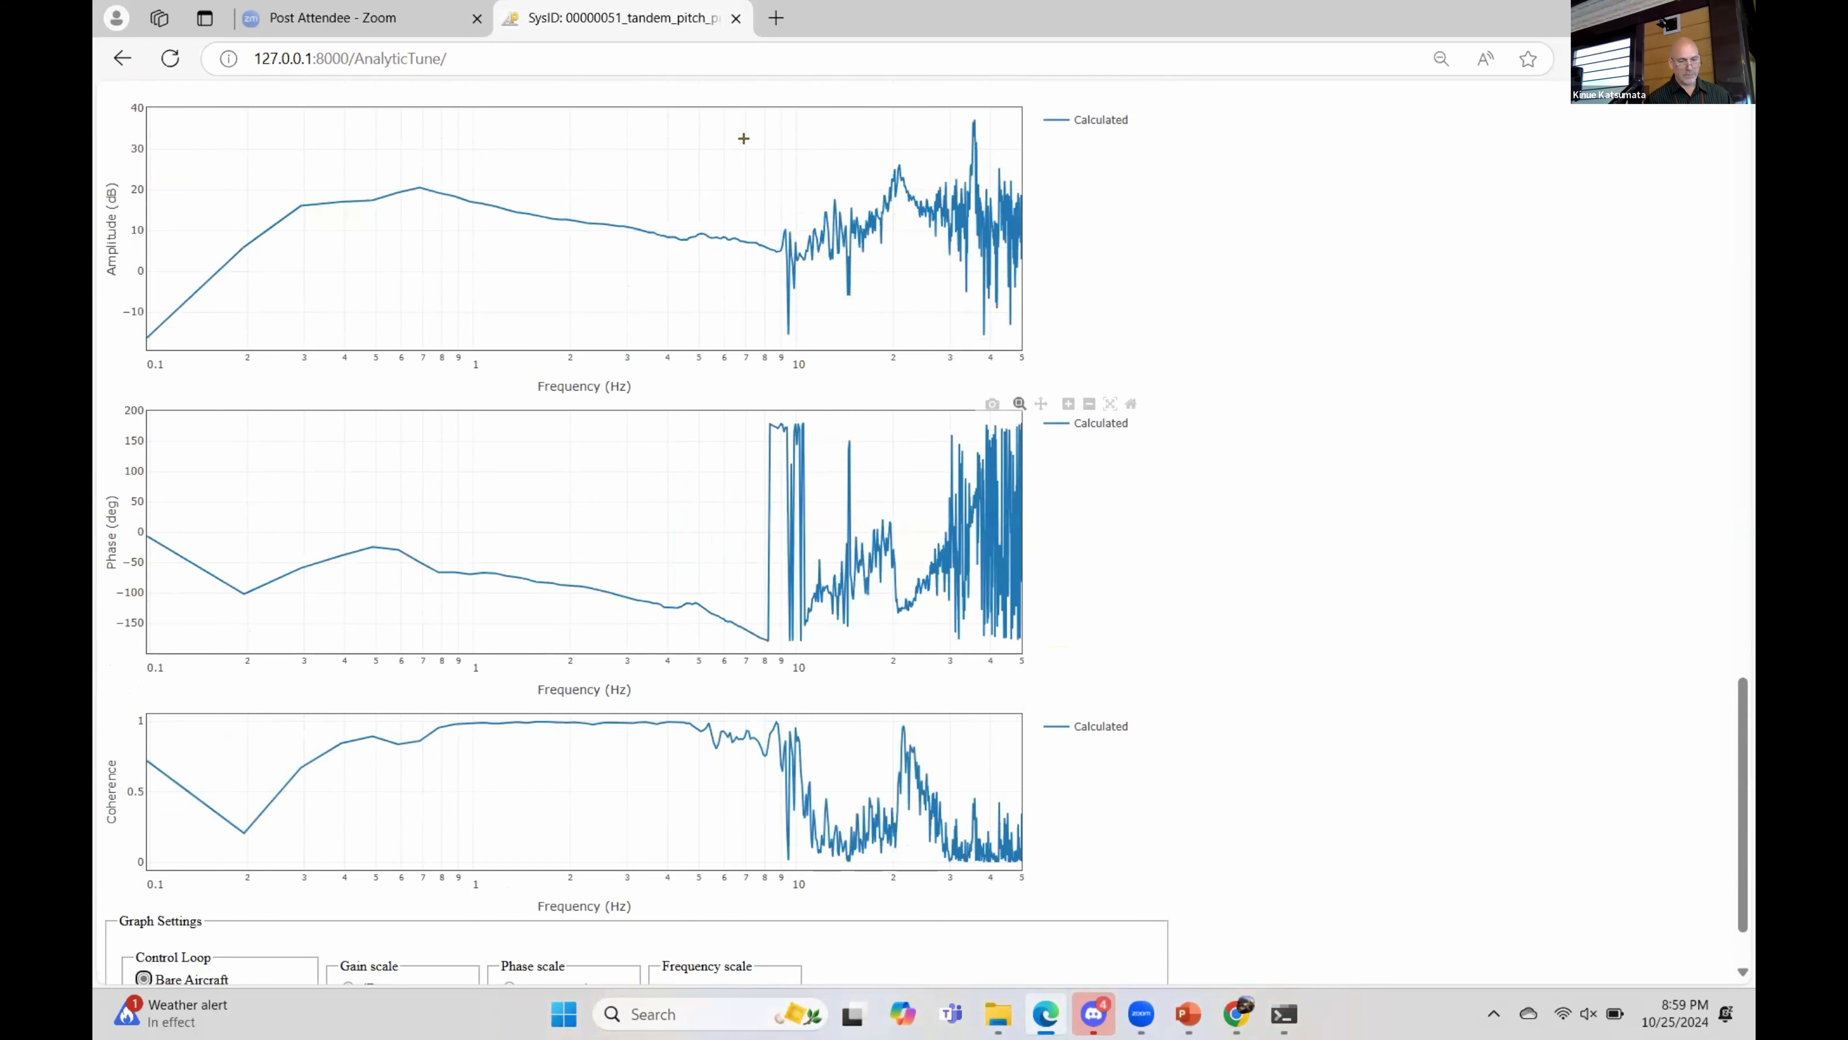
scroll(880, 430, down, 1)
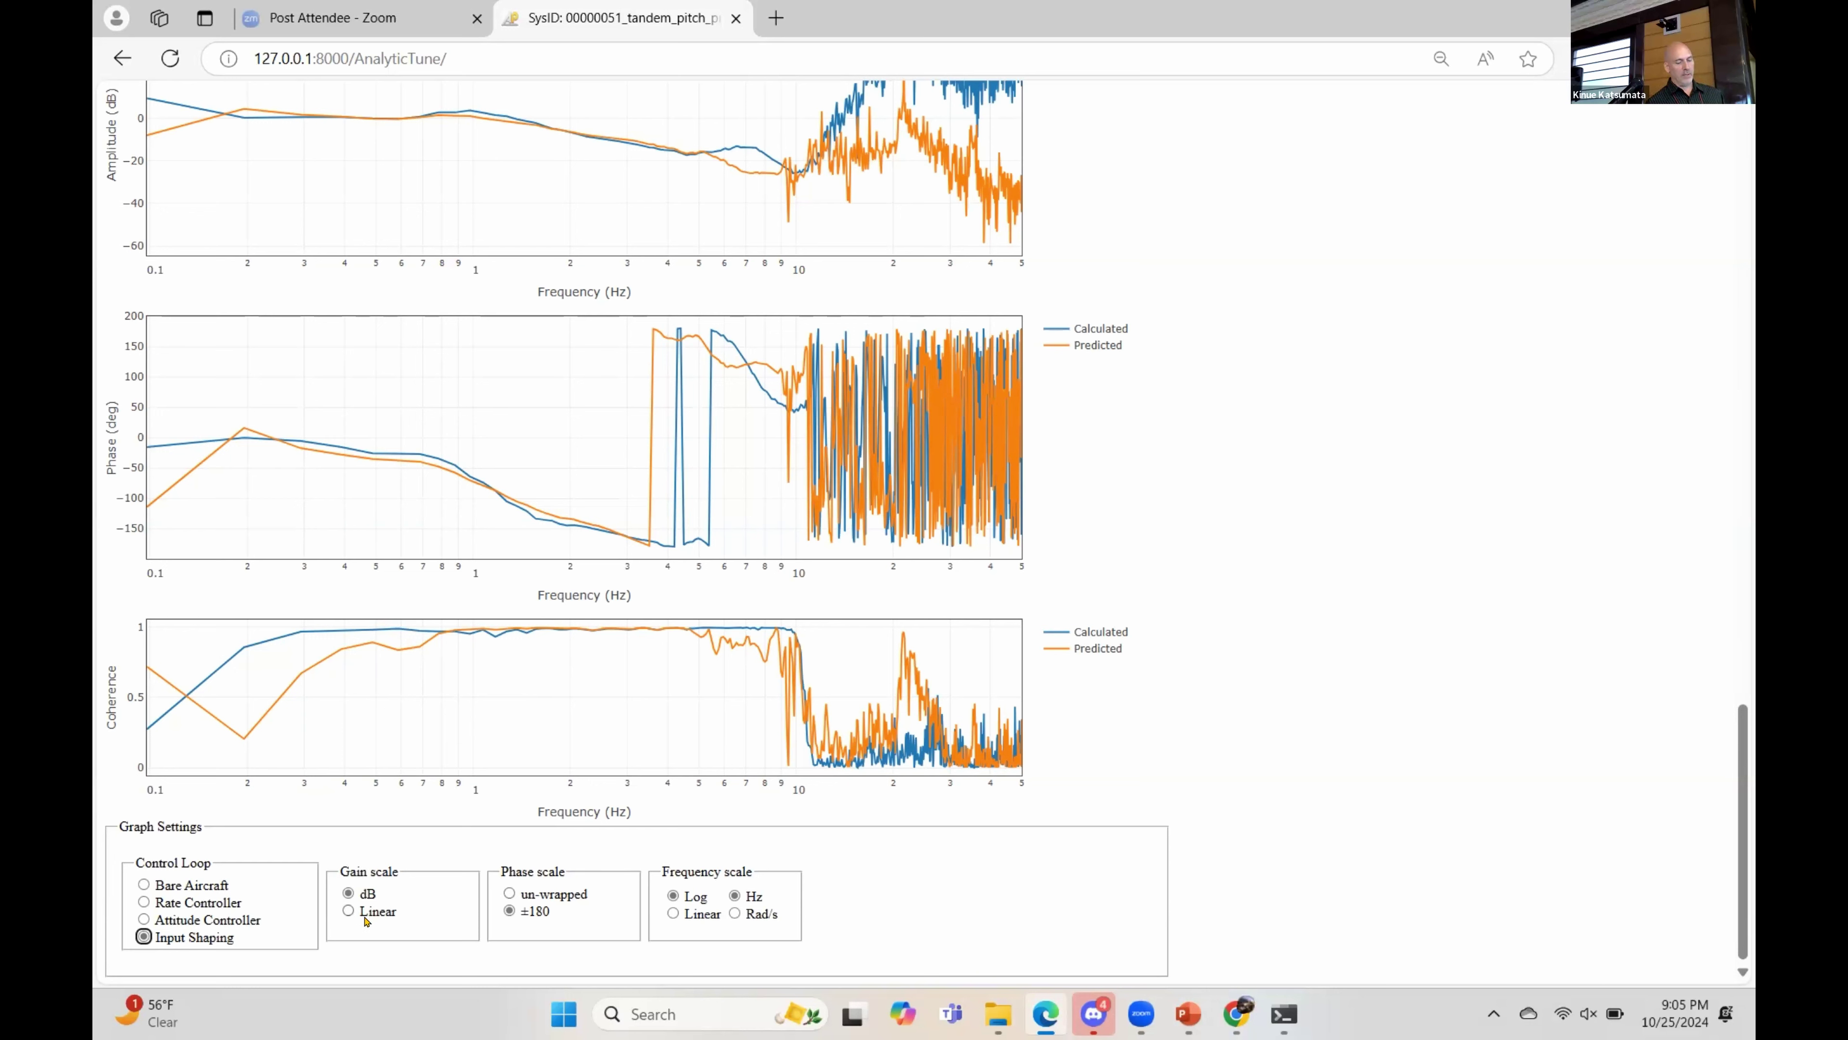
- Switch the Input Shaping amplitude plot to the linear gain scale and back to dB
click(348, 911)
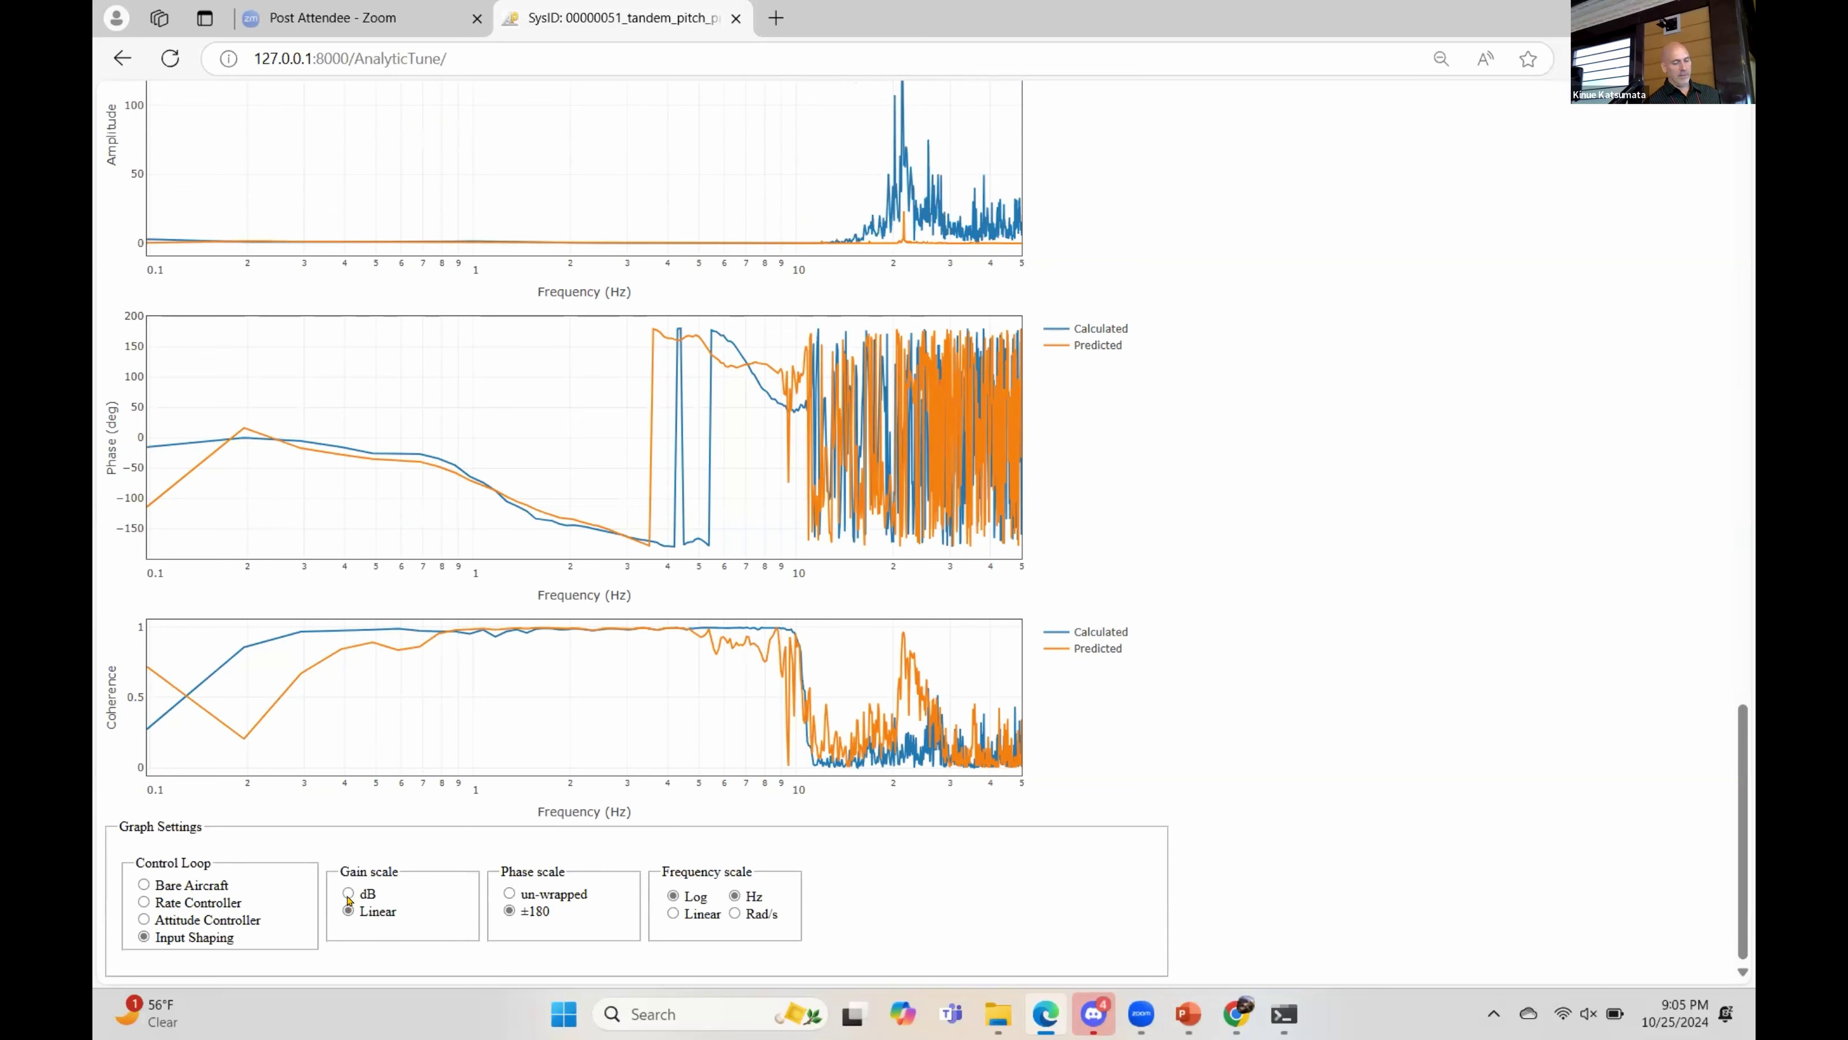
click(349, 893)
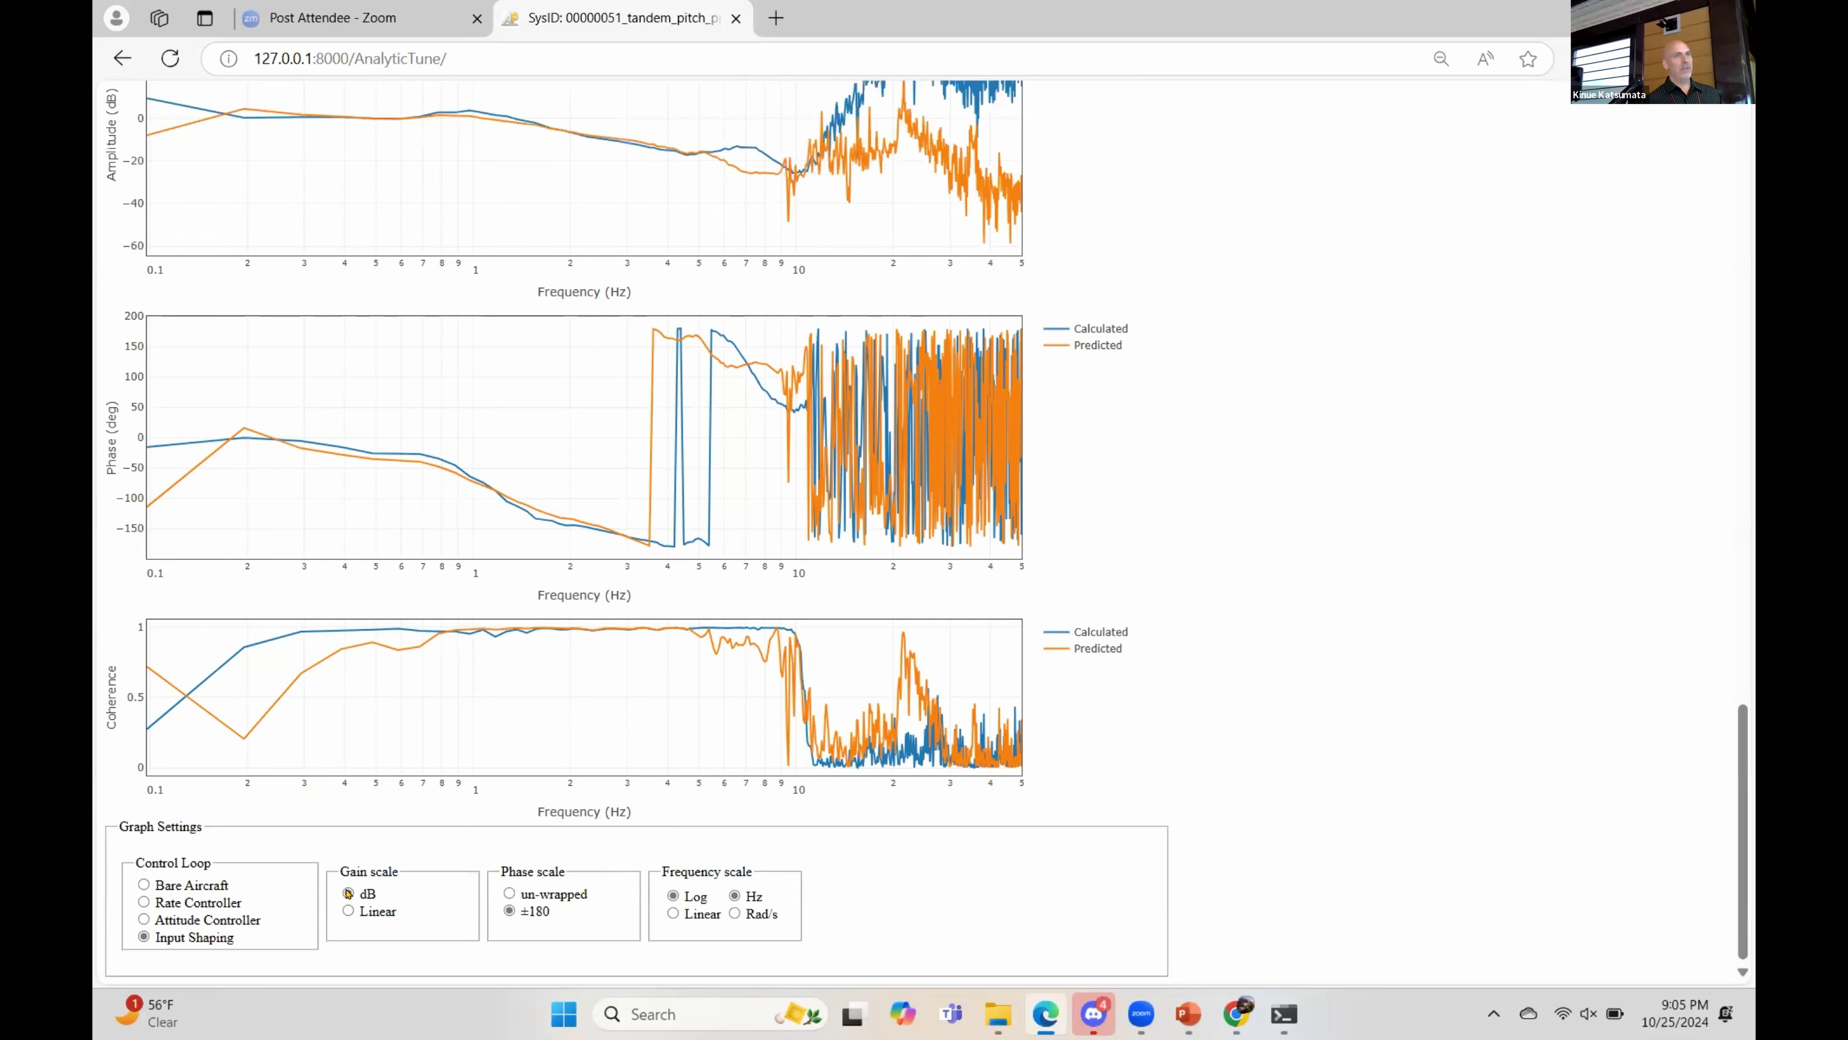